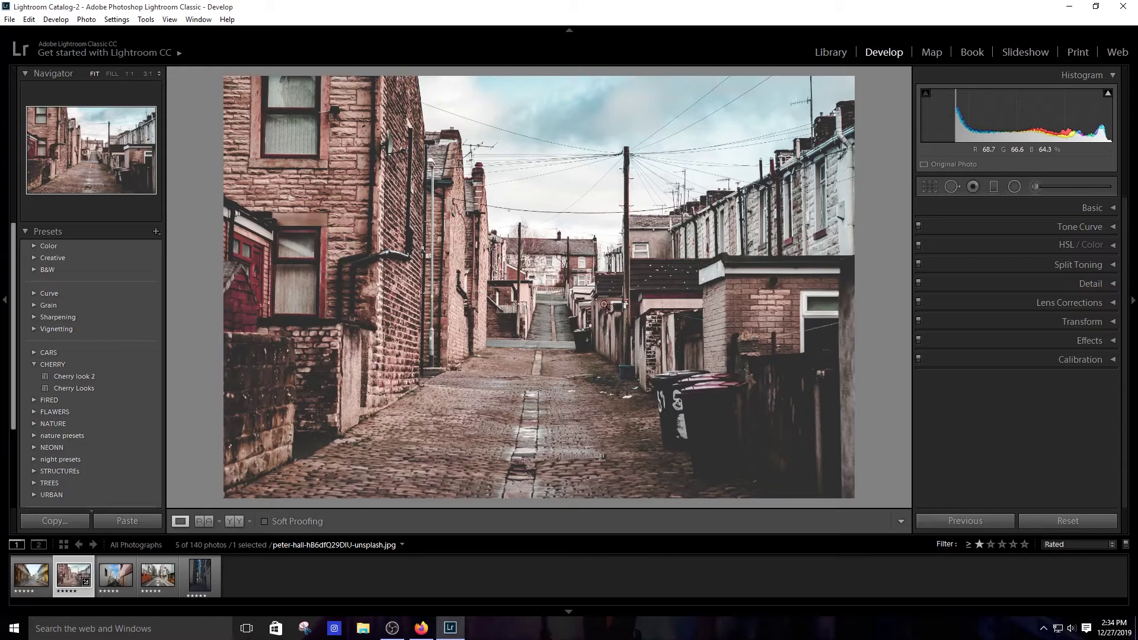
- Reset the alley photo to its original look and expand the Basic panel
left_click(1034, 515)
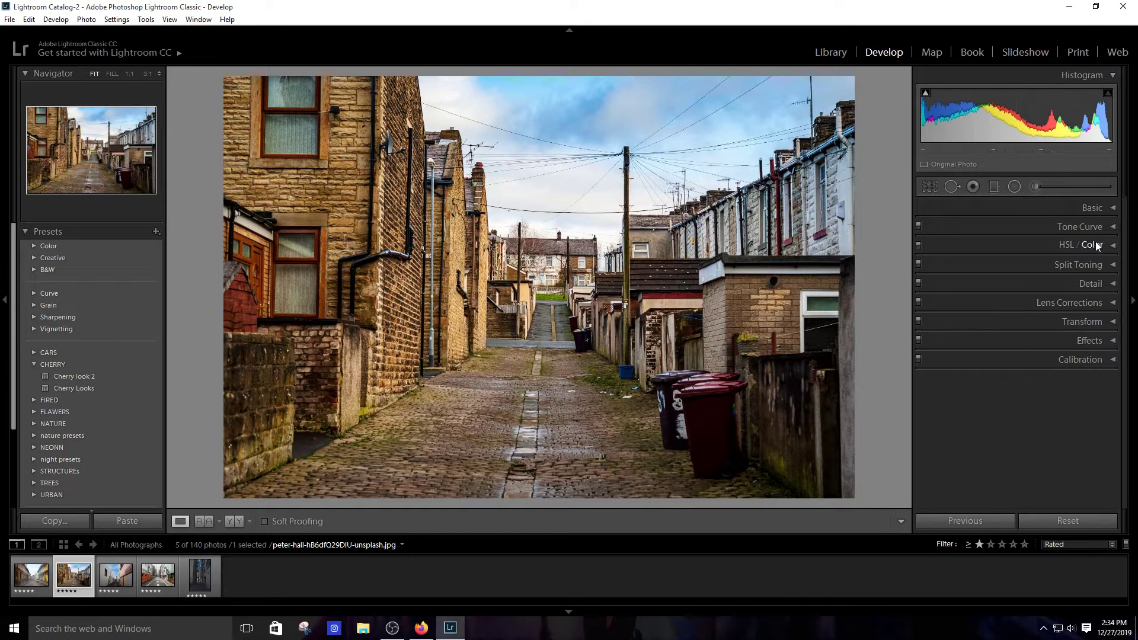
left_click(1114, 208)
- Set Temp +7, Tint −7, Exposure +0.84, Contrast −20, Highlights −15, Whites −19 and Shadows −65
left_click_drag(1024, 285, 1027, 286)
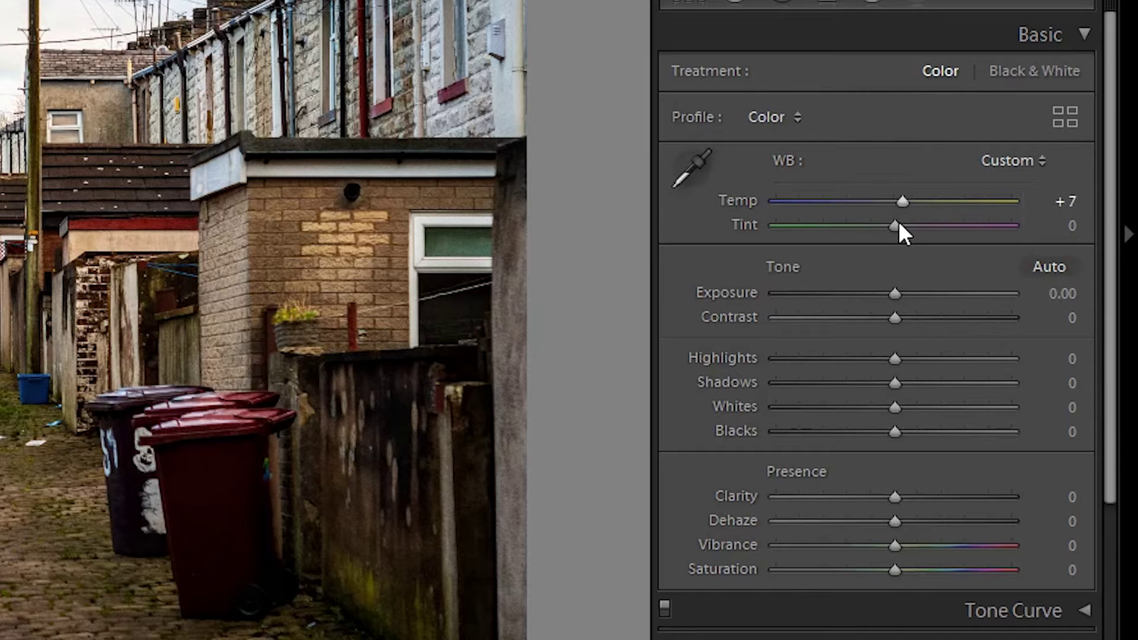
left_click_drag(899, 225, 891, 225)
left_click_drag(897, 295, 916, 293)
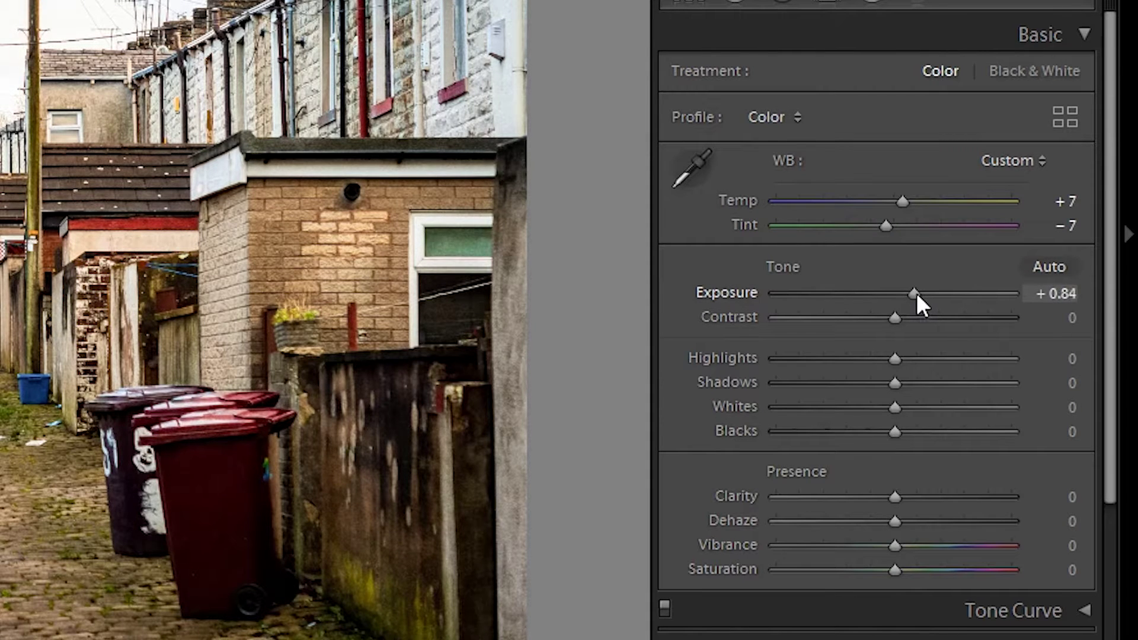
left_click_drag(895, 319, 868, 317)
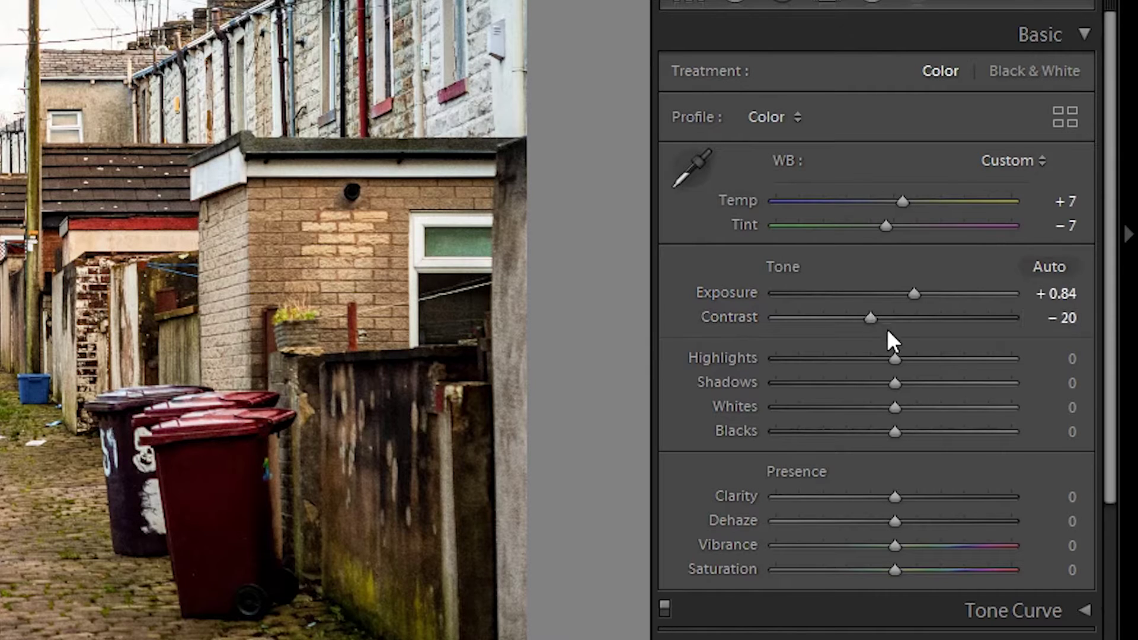
mouse_move(889, 358)
left_mouse_down()
mouse_move(840, 384)
mouse_move(813, 383)
left_mouse_up()
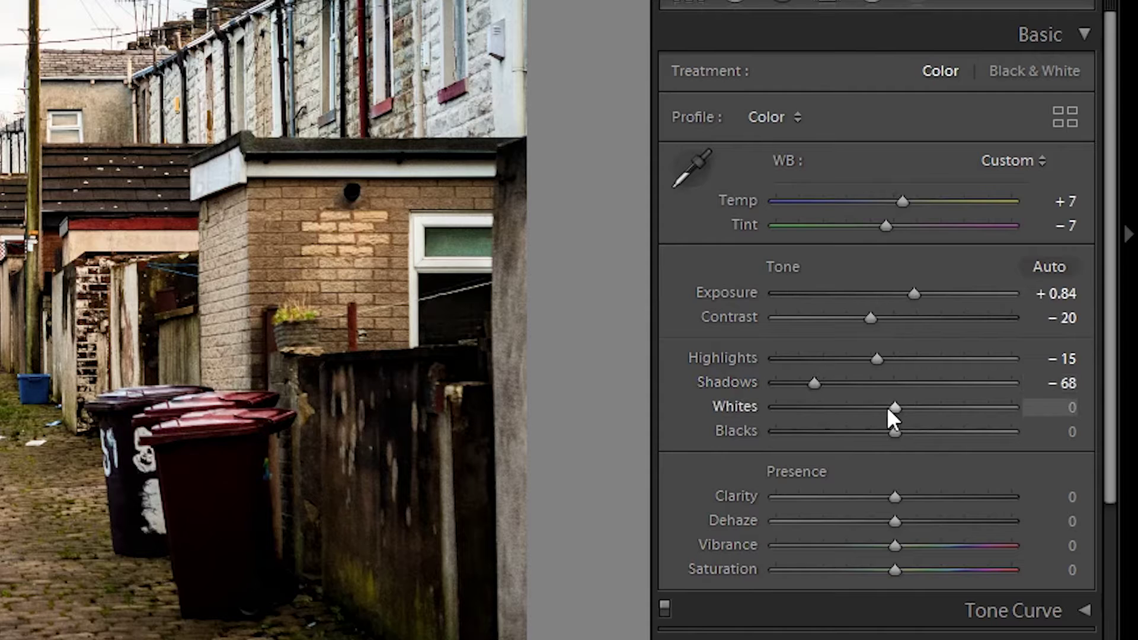
left_click_drag(895, 407, 870, 407)
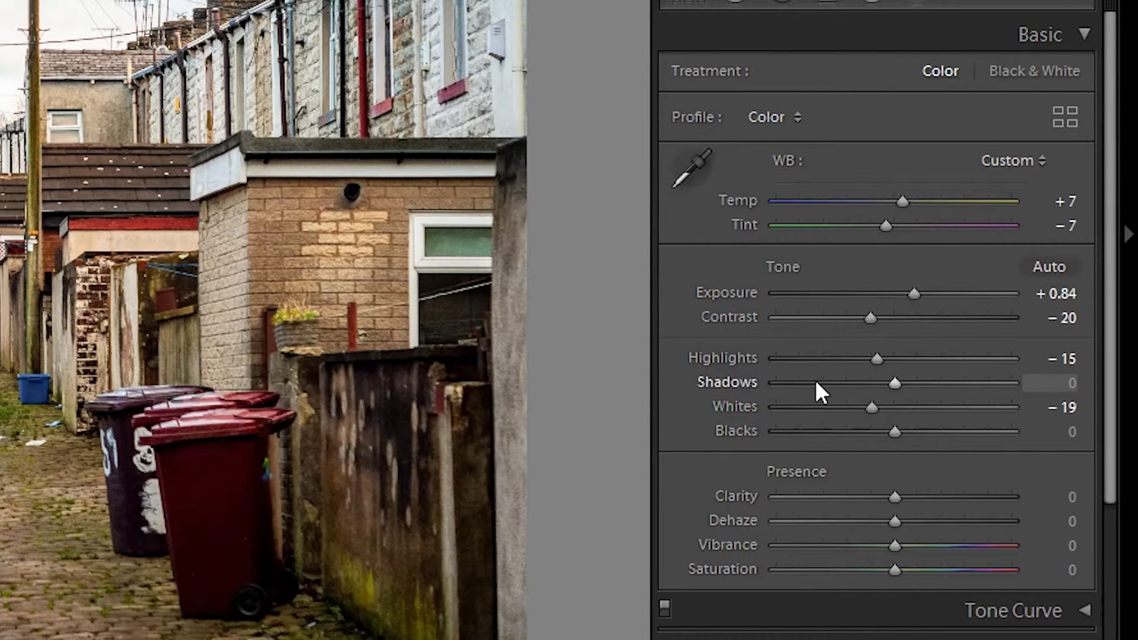
left_click_drag(817, 383, 813, 382)
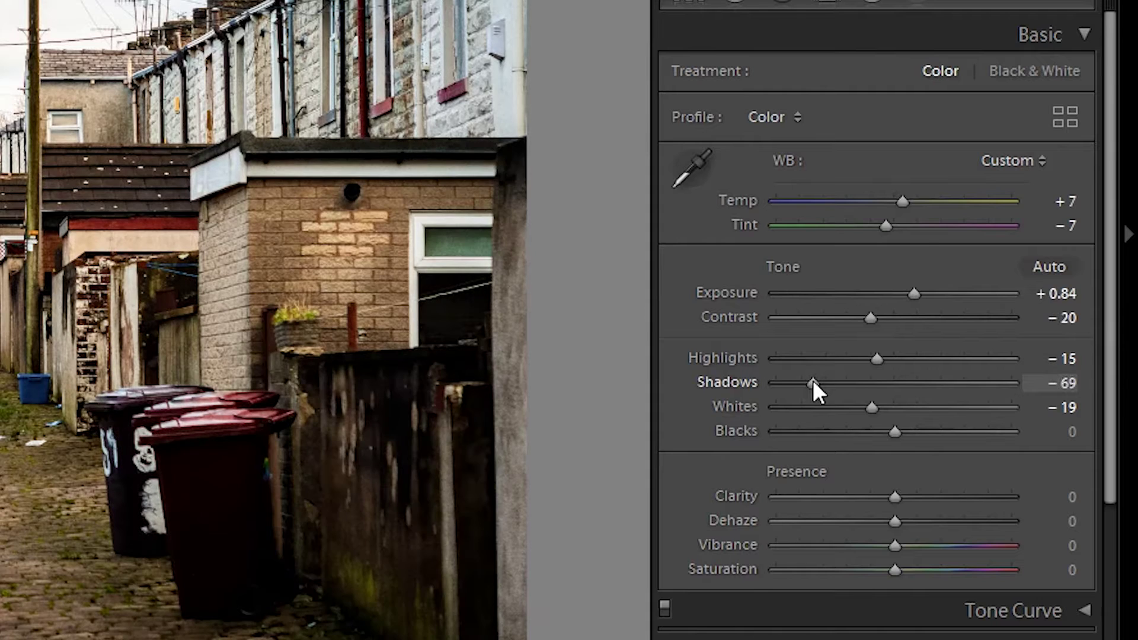
left_click(815, 380)
- Set Blacks −52, Clarity +10, Dehaze +25, Vibrance 40 and Saturation −12
left_click_drag(896, 440, 834, 431)
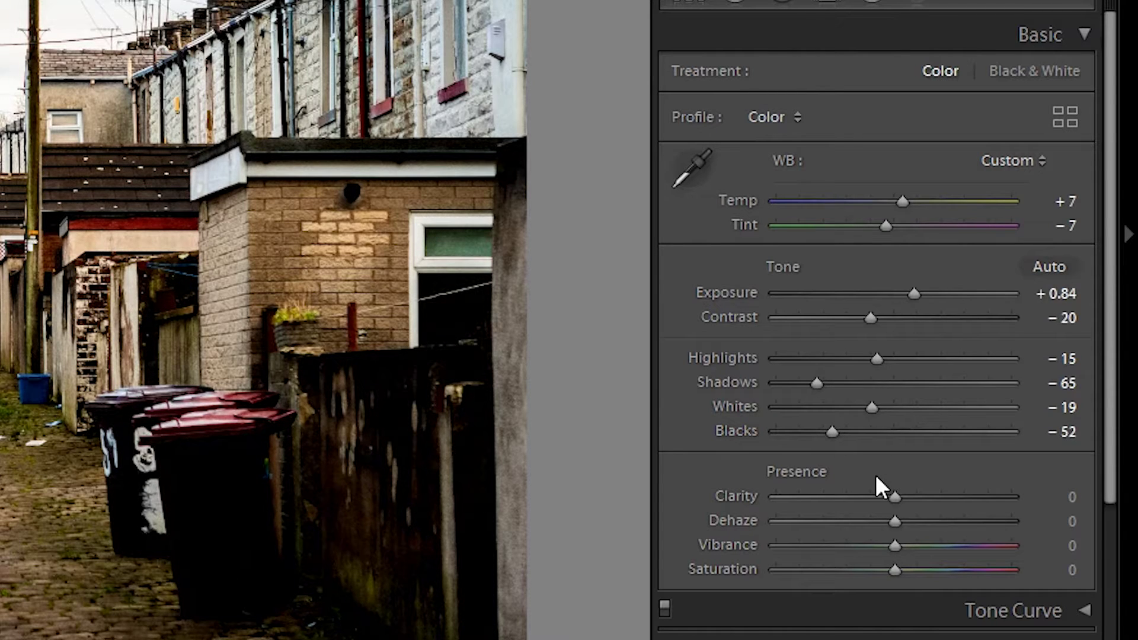
mouse_move(887, 497)
left_mouse_down()
mouse_move(906, 497)
mouse_move(899, 522)
mouse_move(926, 521)
mouse_move(923, 545)
mouse_move(940, 544)
left_mouse_up()
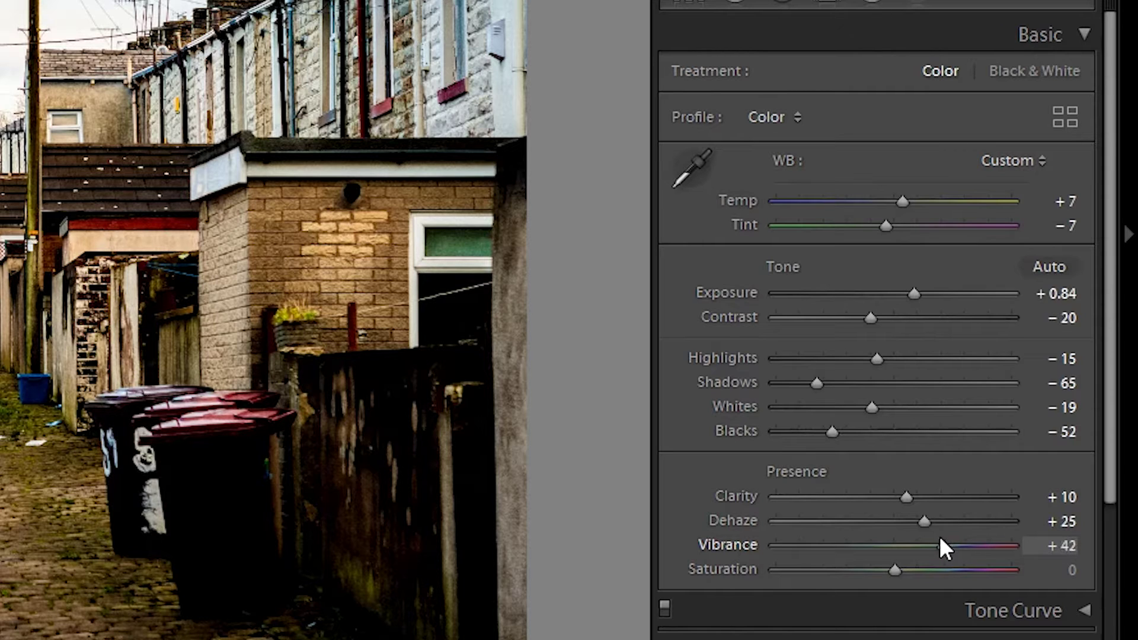
left_click(1065, 547)
type("40")
left_click_drag(886, 571, 872, 571)
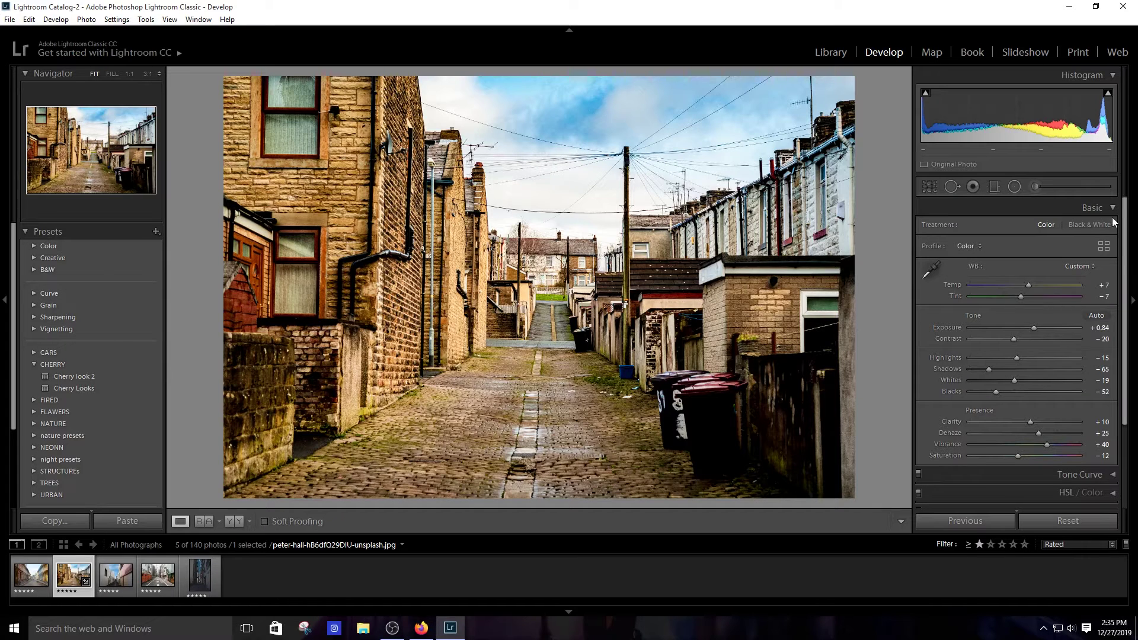
- Add three control points to the RGB tone curve
left_click(1113, 210)
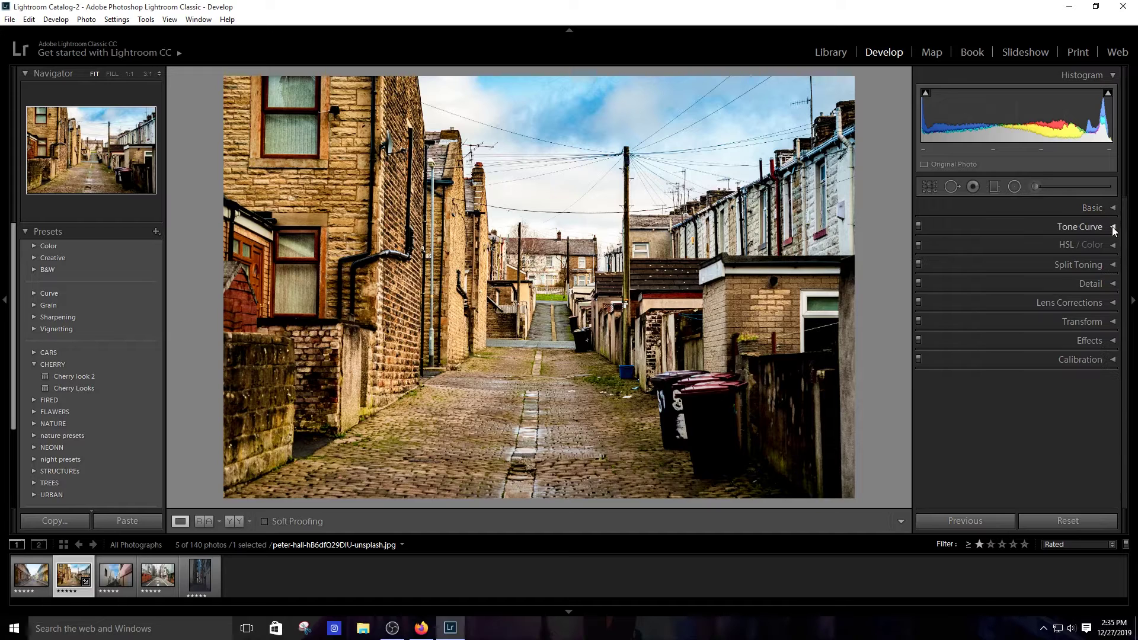
left_click(1113, 228)
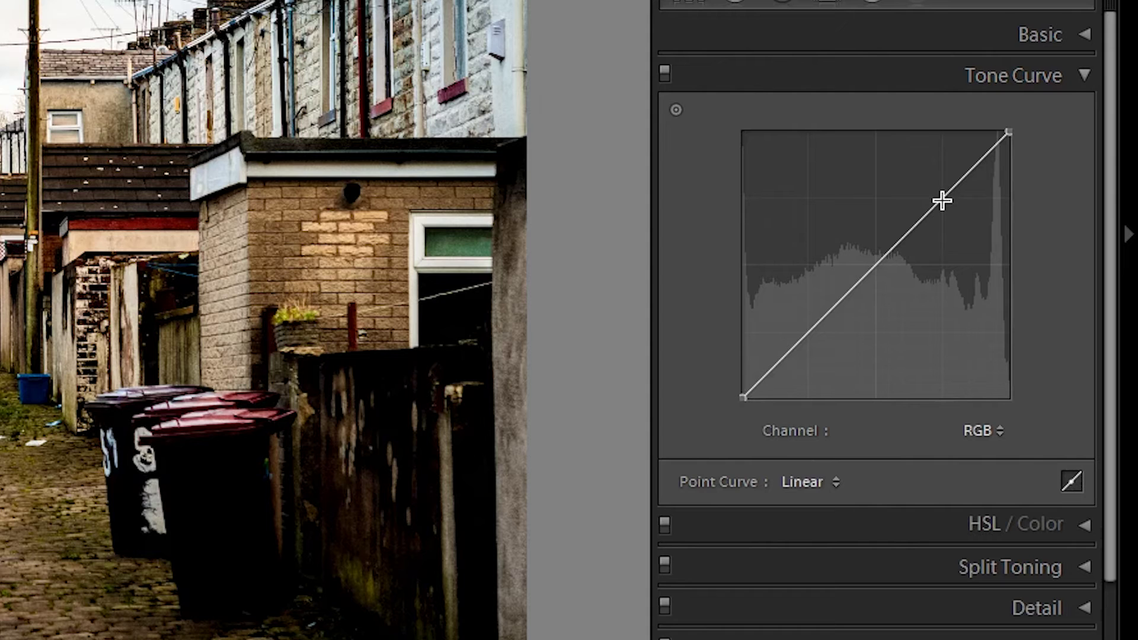
left_click(1048, 287)
left_click(875, 268)
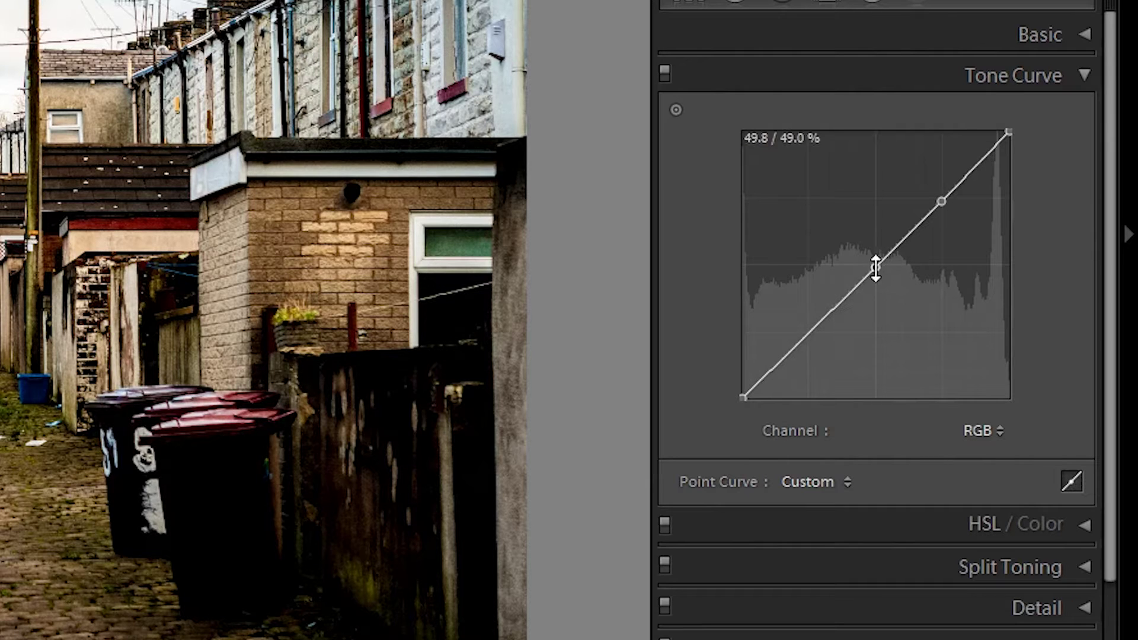
left_click(811, 333)
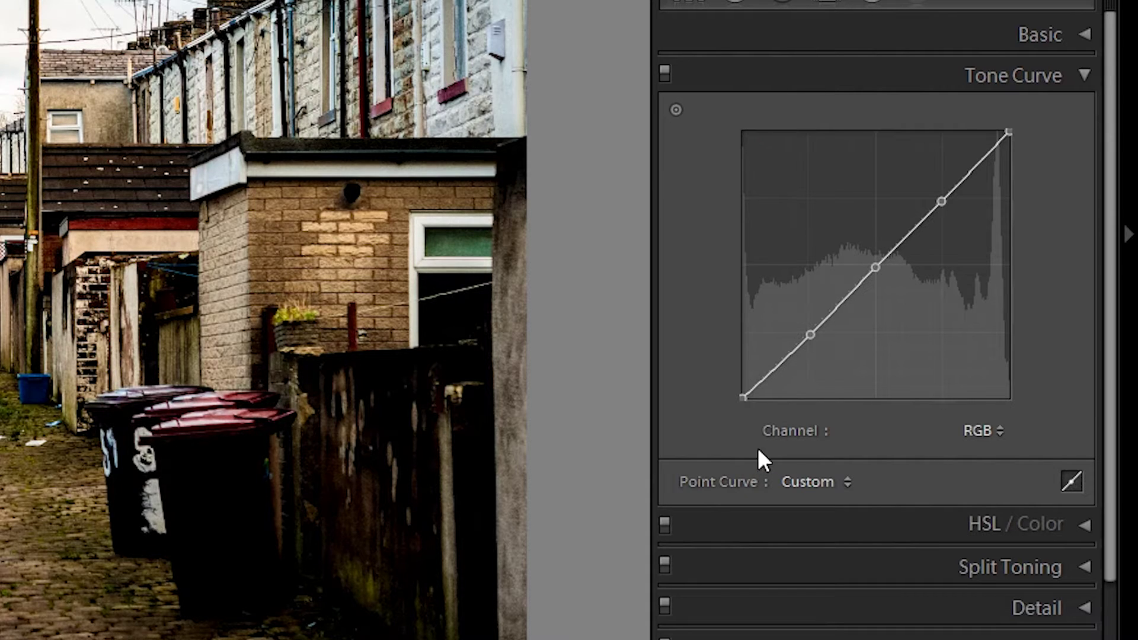
- Lift the curve's black point to about 14.9% and nudge the midpoint for faded shadows
left_click_drag(744, 397, 738, 348)
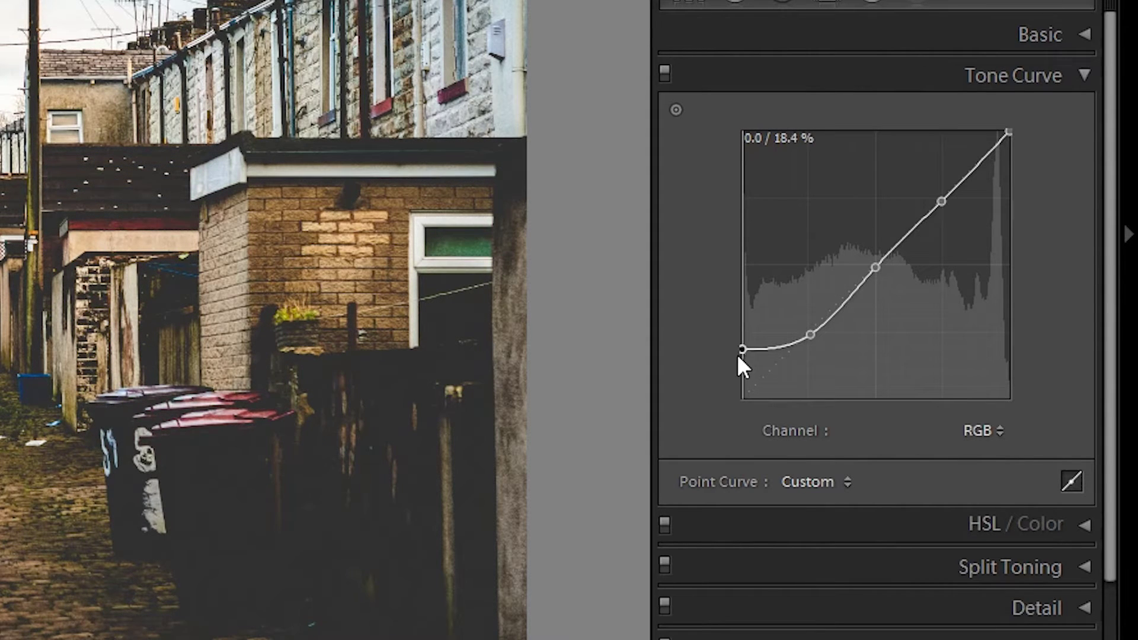
left_click_drag(742, 350, 1061, 342)
mouse_move(808, 335)
left_mouse_down()
mouse_move(744, 368)
mouse_move(747, 356)
mouse_move(735, 359)
left_mouse_up()
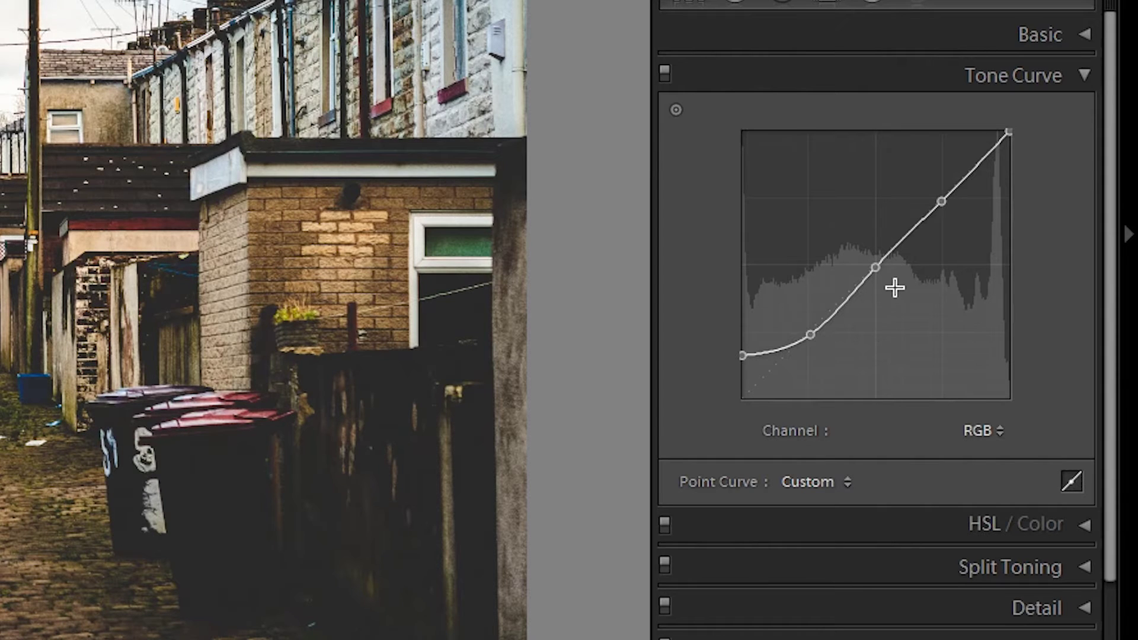
left_click(876, 267)
left_click_drag(877, 267, 872, 265)
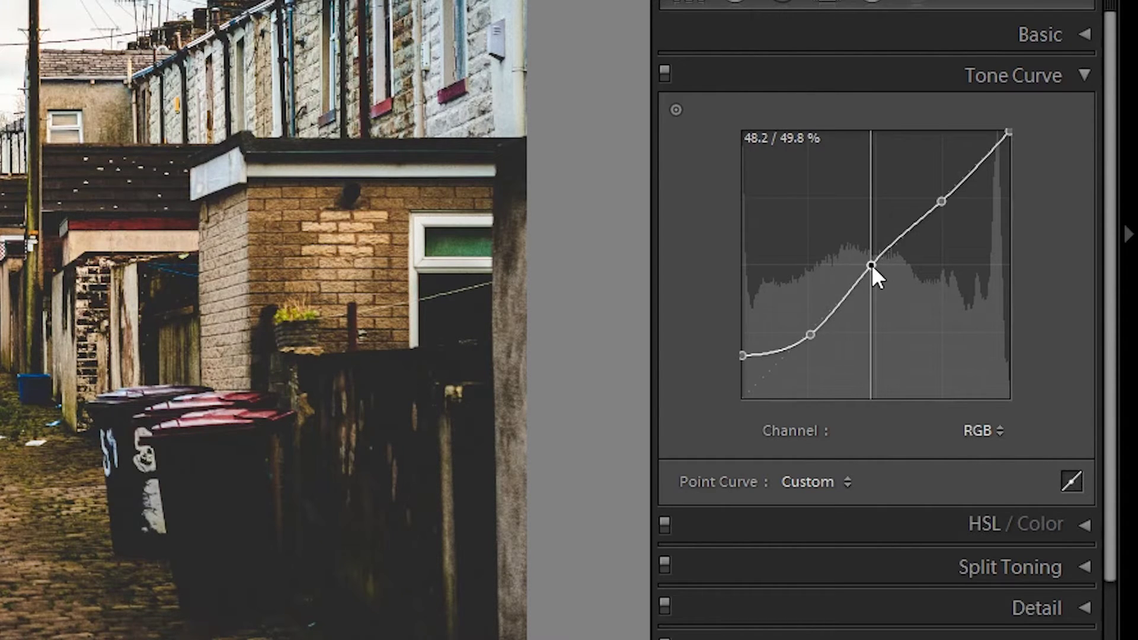
left_click(810, 335)
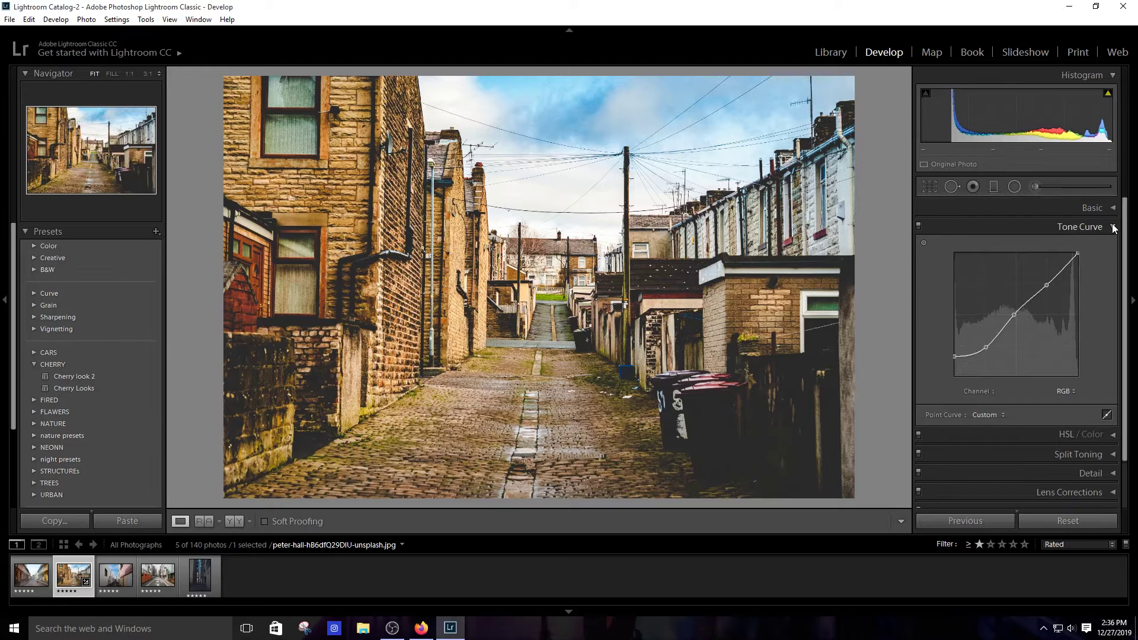
- In HSL Saturation, set Red and Orange to +22
left_click(1113, 227)
left_click(1114, 246)
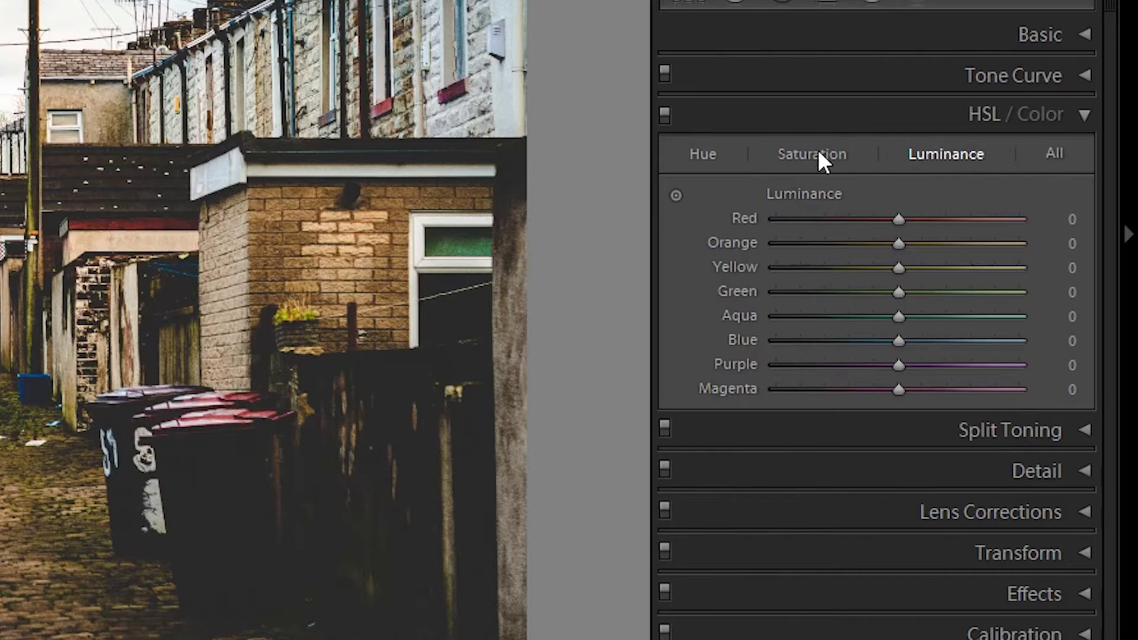
left_click(819, 152)
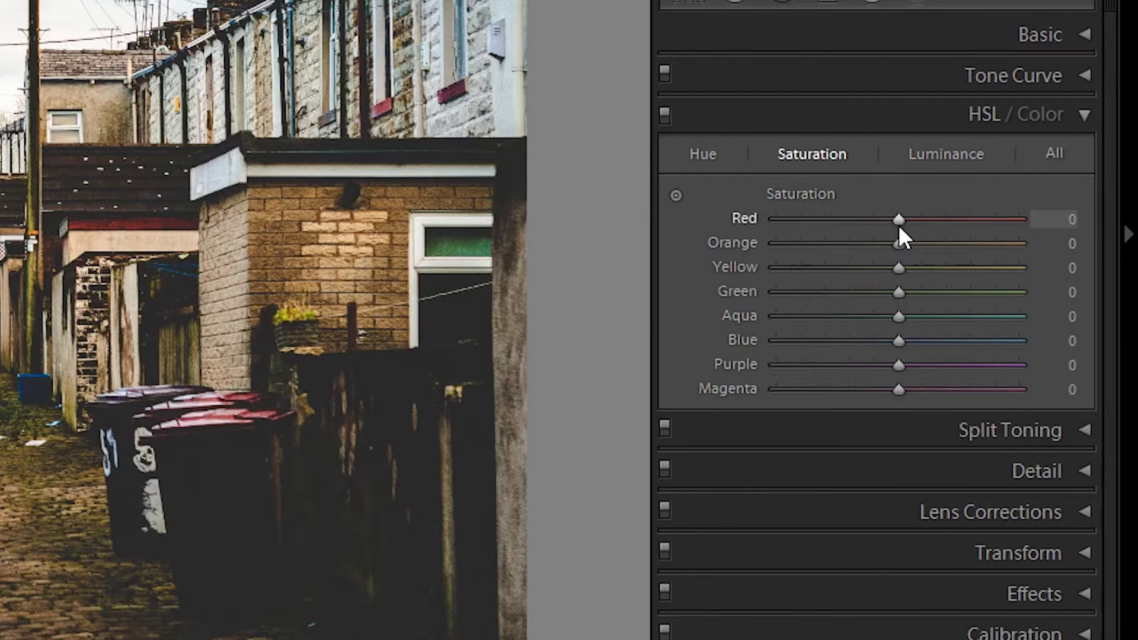
left_click_drag(900, 219, 927, 218)
left_click(1051, 217)
type("33")
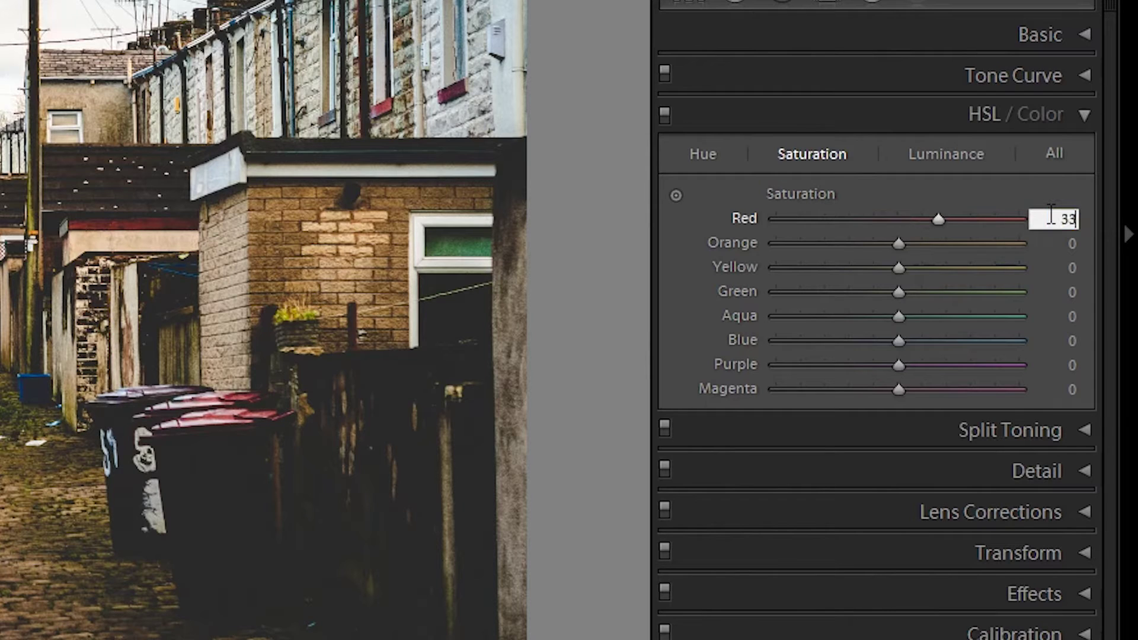
key("BackSpace")
key("BackSpace")
type("22")
left_click(1072, 244)
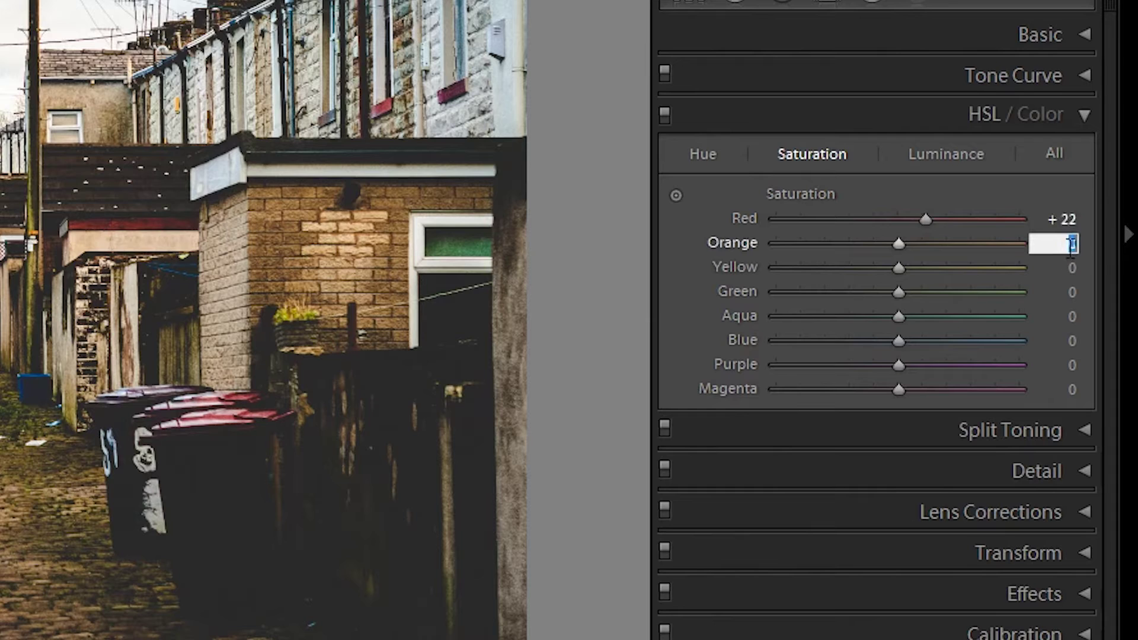
type("22")
key("Return")
- Set Yellow saturation to −100, and Green and Aqua to +22
left_click(1061, 268)
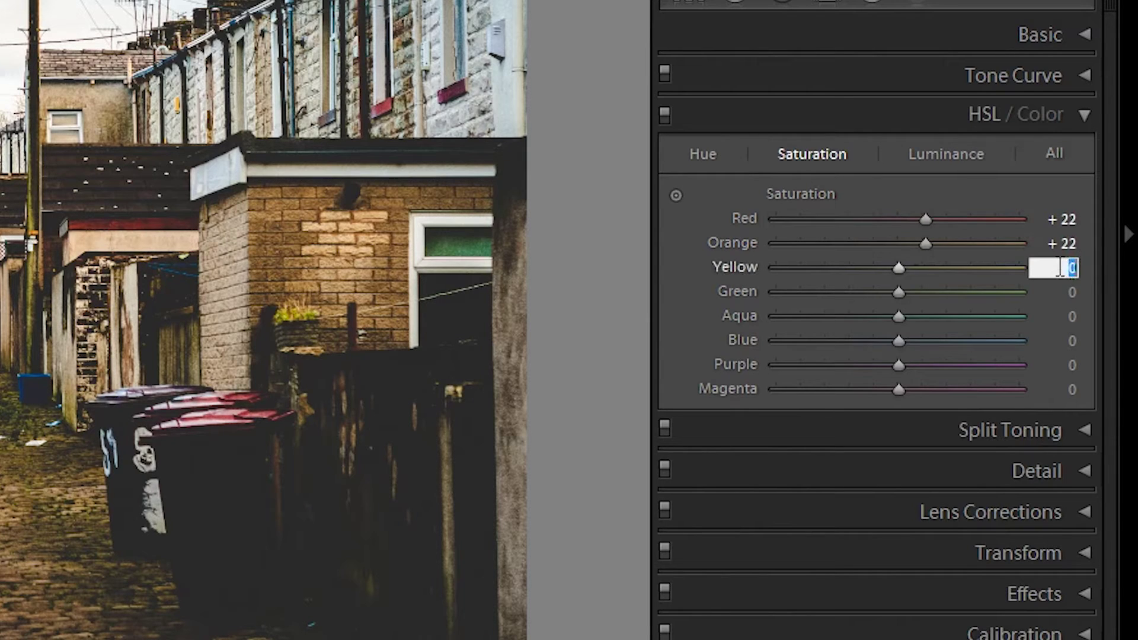
left_click_drag(899, 268, 717, 266)
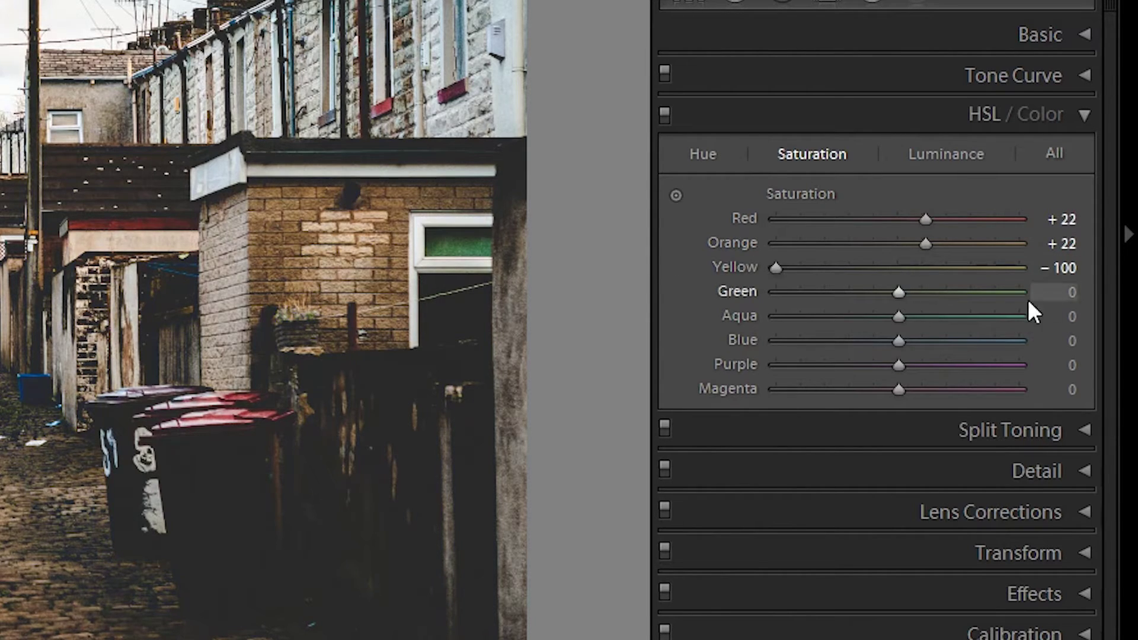
left_click(1049, 296)
left_click_drag(896, 290, 930, 294)
left_click(1059, 293)
type("22")
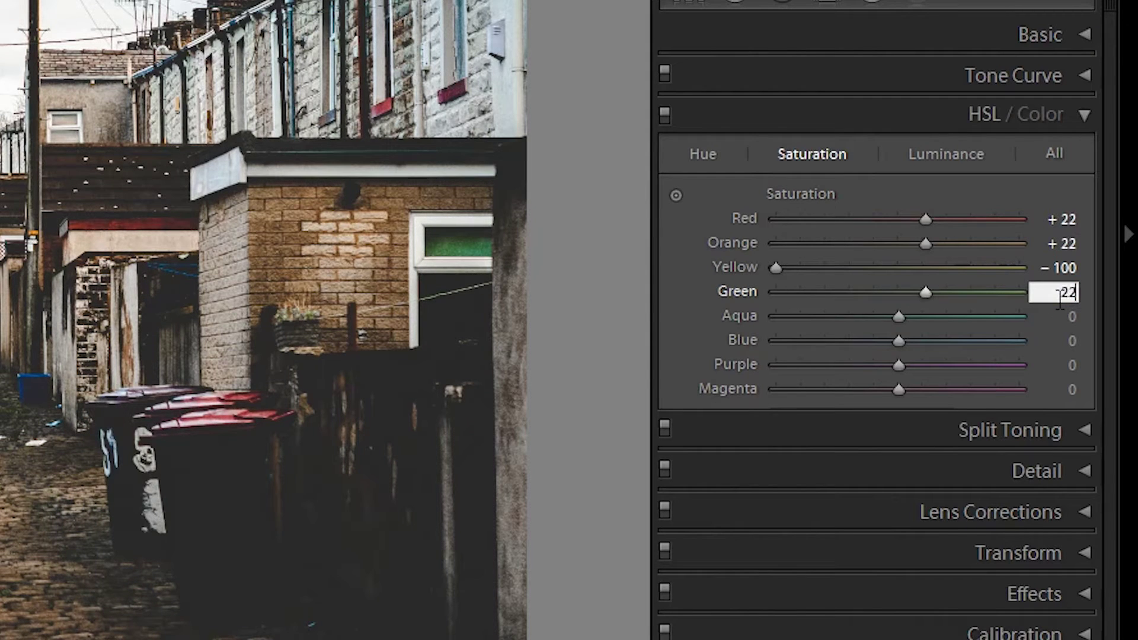
left_click(1068, 317)
type("22")
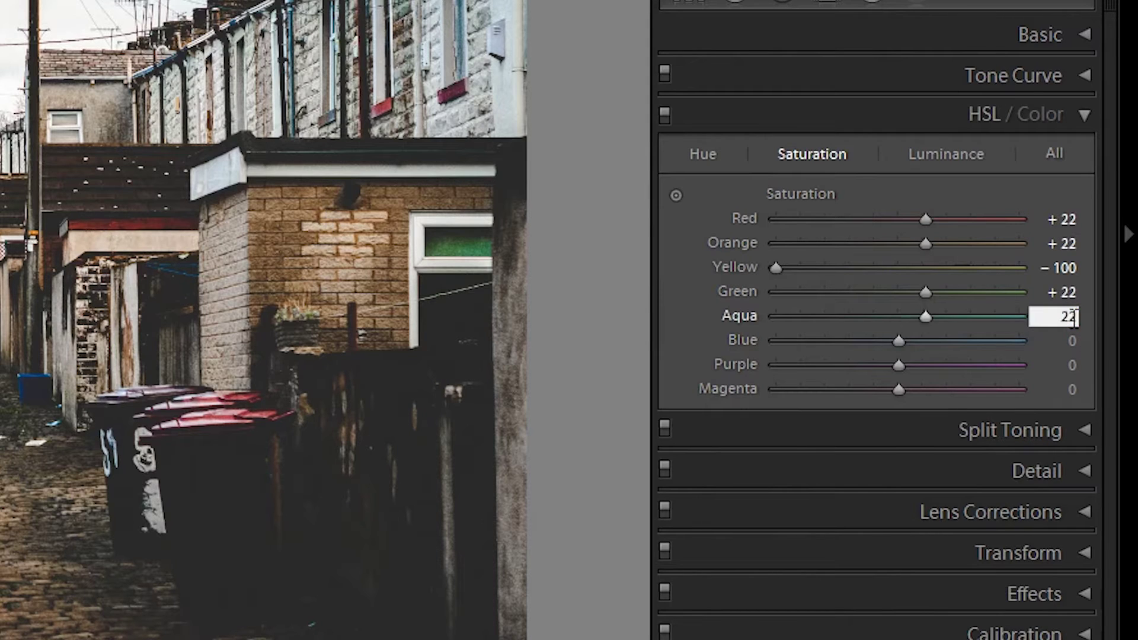
- Set Blue saturation to −45, and Purple and Magenta to +22
left_click_drag(893, 342, 842, 342)
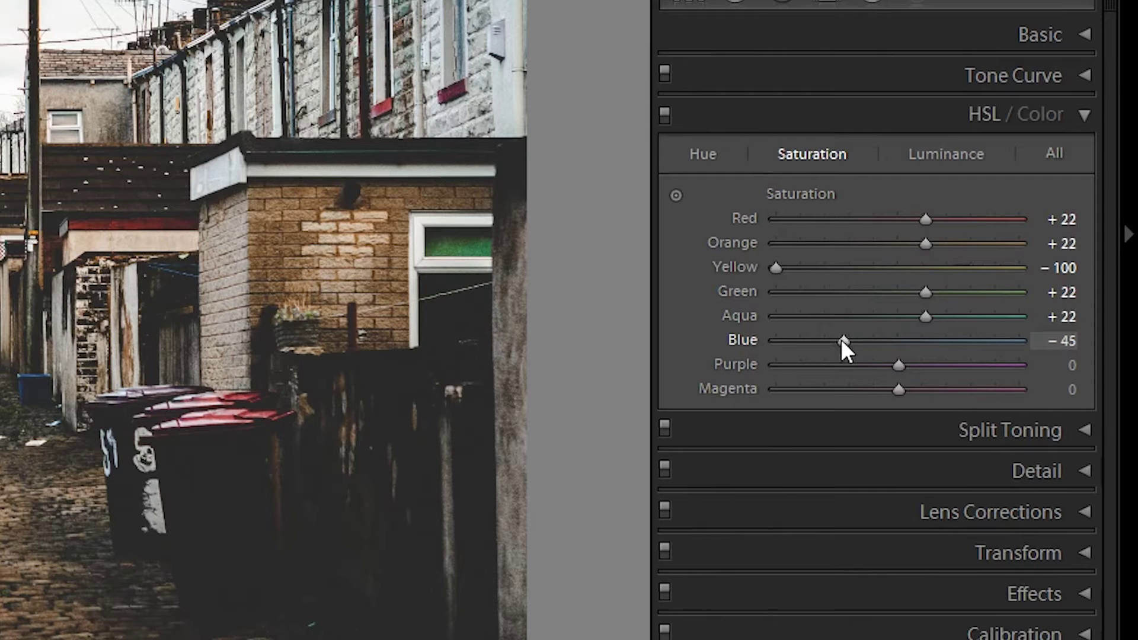
left_click(1053, 375)
type("22")
key("Return")
left_click(1074, 395)
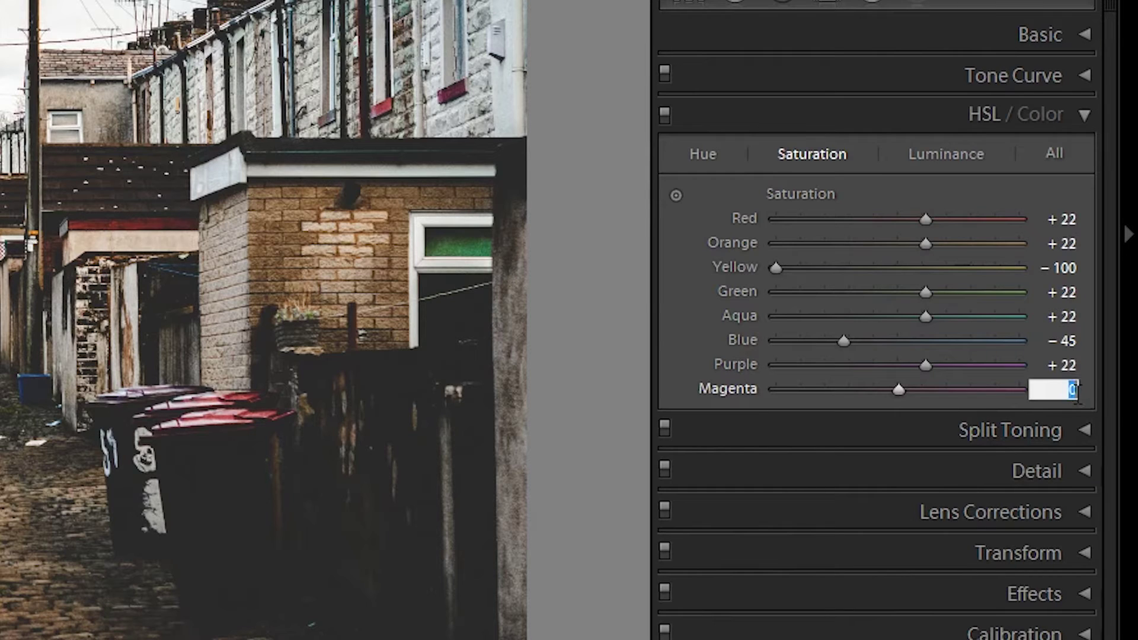
type("22")
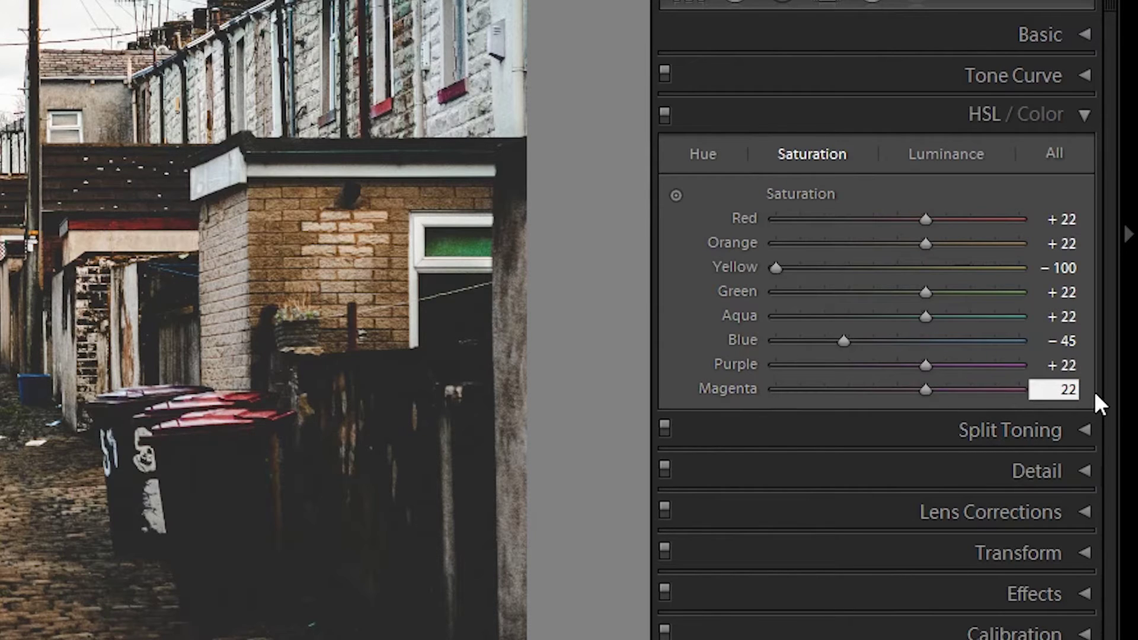
key("Return")
left_click(940, 153)
left_click(812, 155)
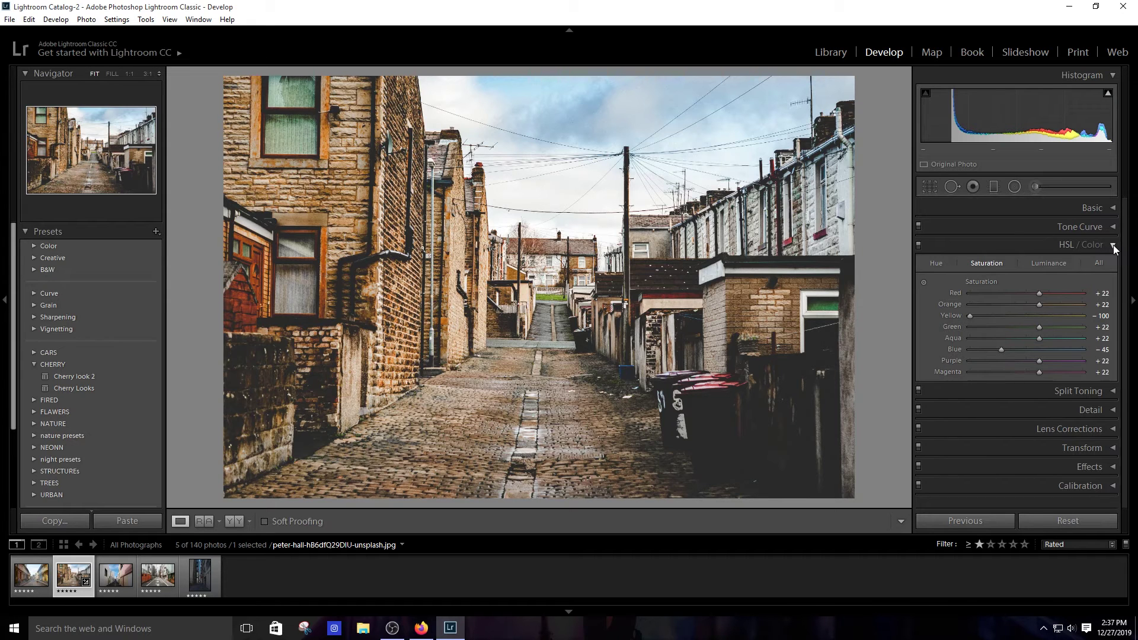
left_click(1114, 245)
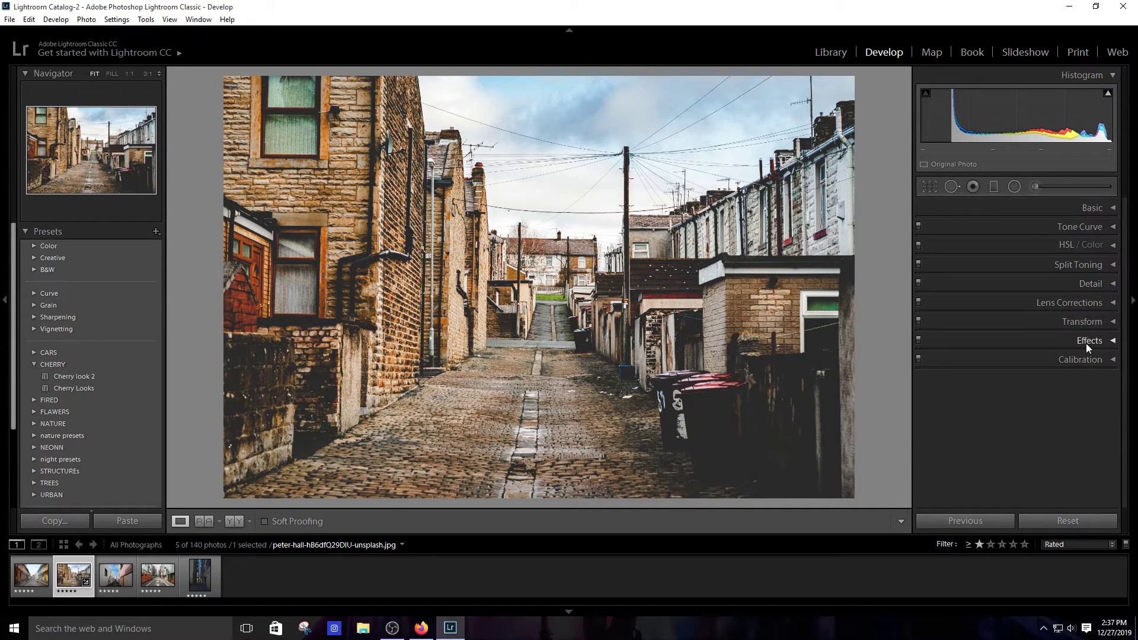
- In Detail, set Sharpening Amount to 18 and Luminance noise reduction to 82
left_click(1118, 287)
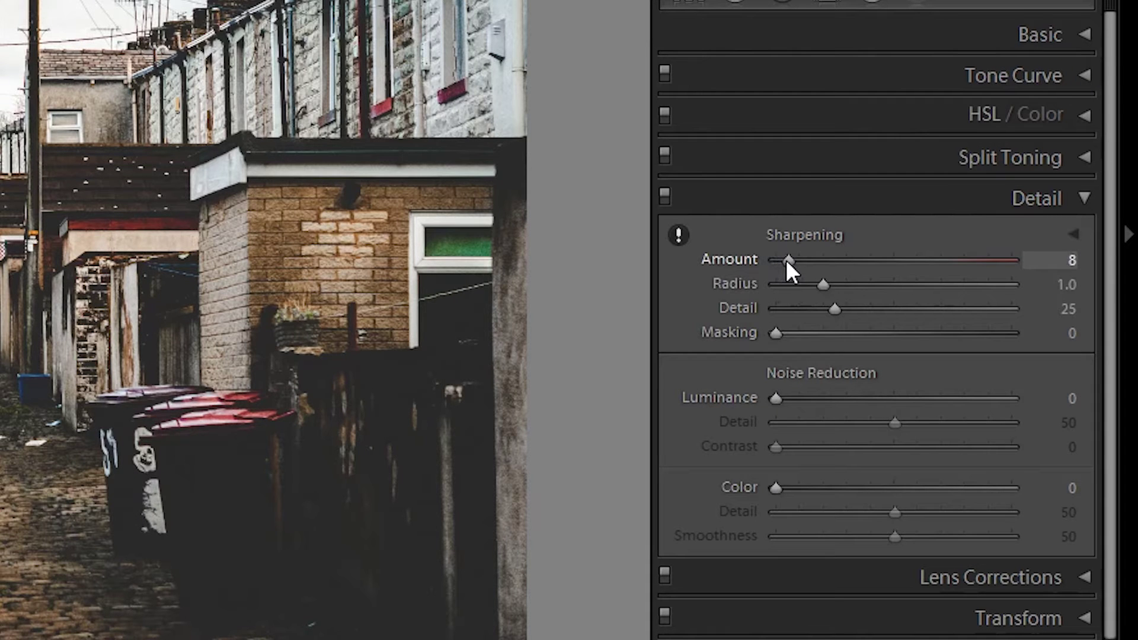
left_click_drag(787, 262, 798, 262)
left_click_drag(776, 398, 966, 401)
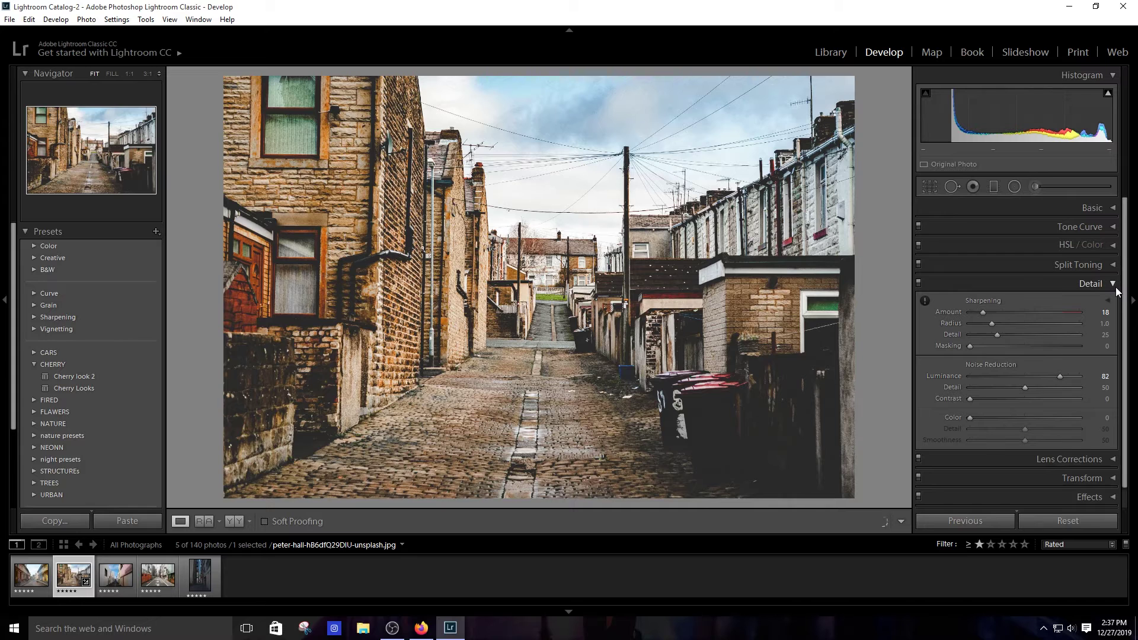
left_click(1114, 285)
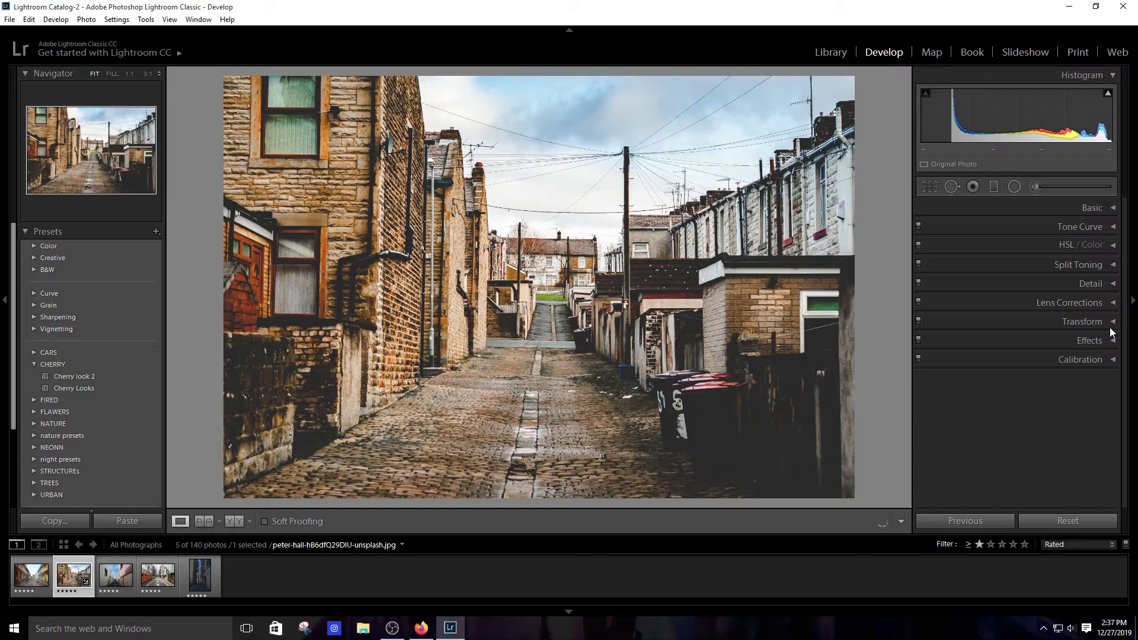
- In Calibration, set Red Primary hue −57, saturation −45, and Green saturation −76
left_click(1113, 360)
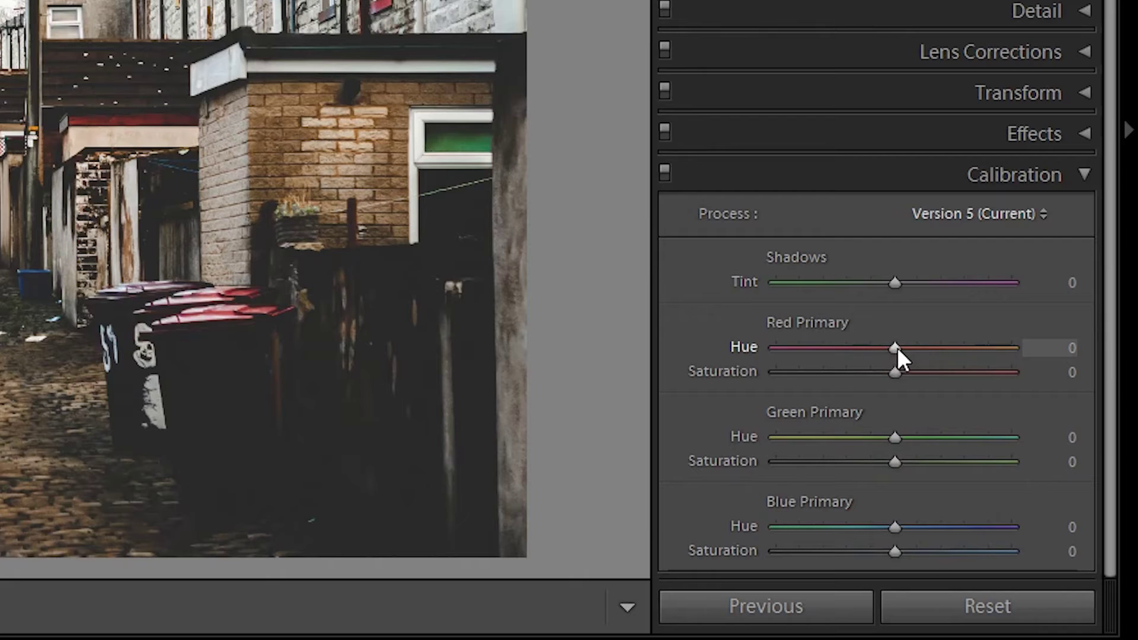
left_click_drag(896, 349, 828, 349)
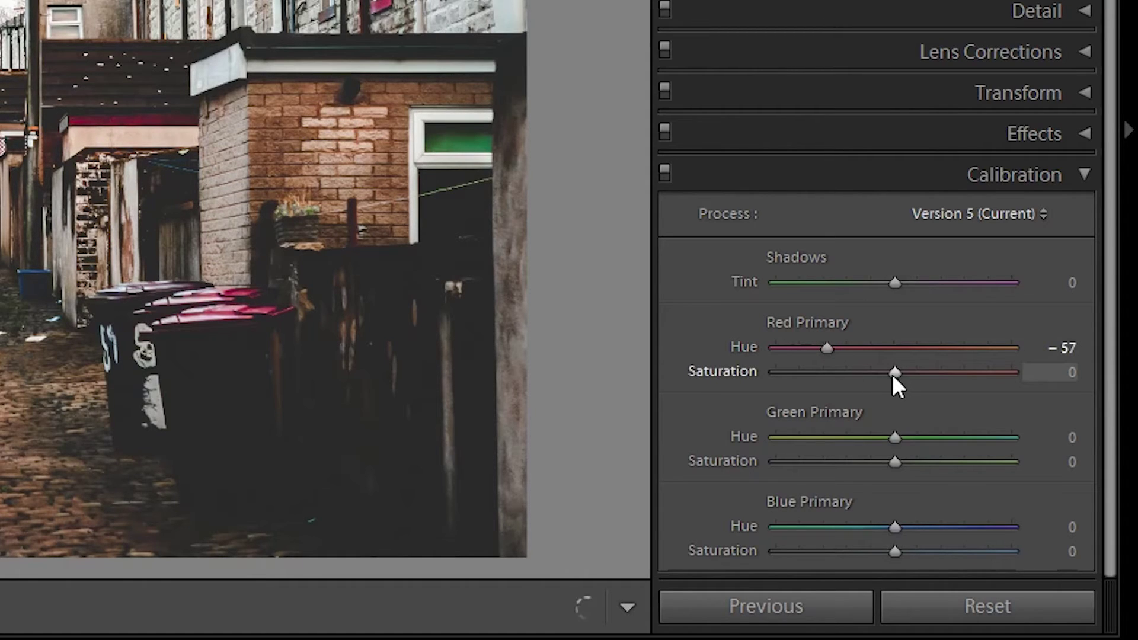
left_click_drag(893, 372, 836, 372)
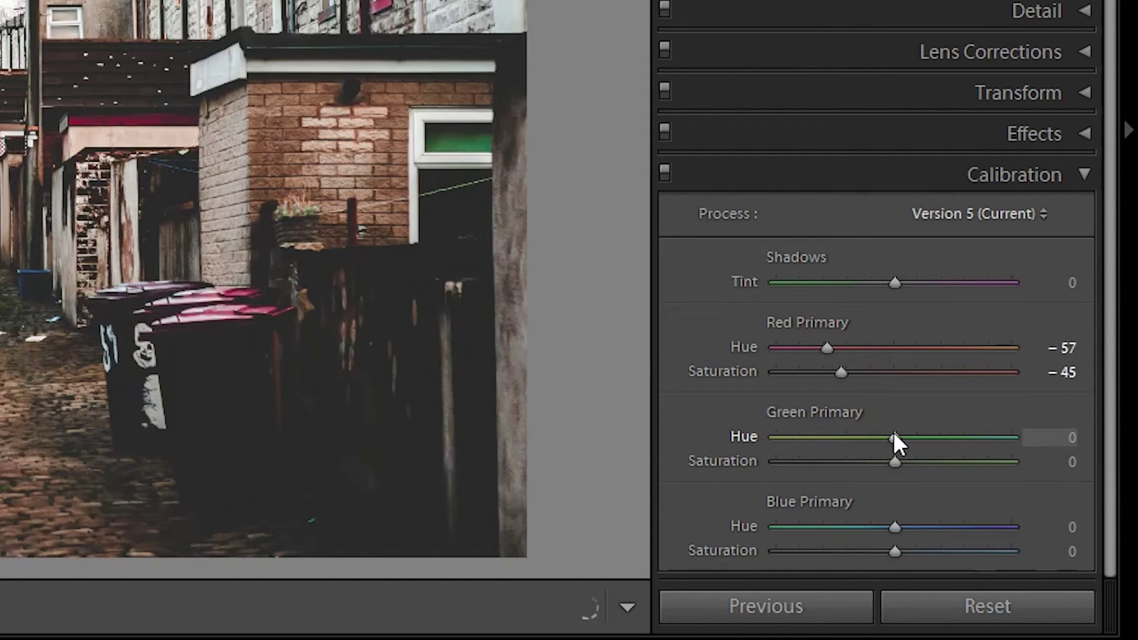
mouse_move(895, 436)
left_mouse_down()
mouse_move(808, 436)
mouse_move(817, 441)
left_mouse_up()
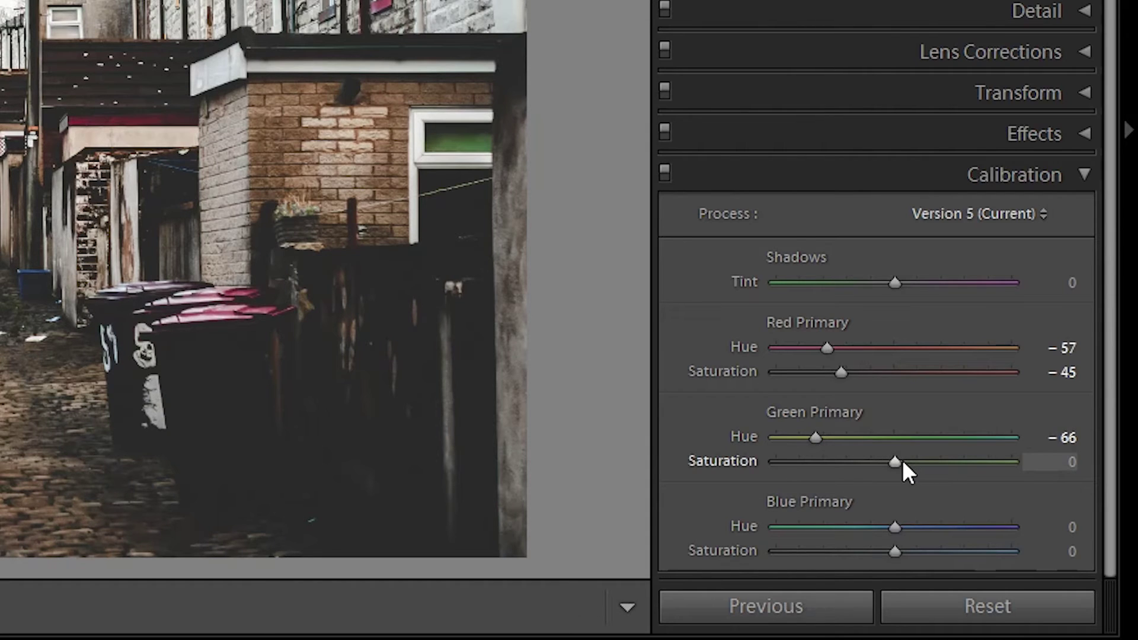
left_click_drag(886, 462, 809, 463)
left_click_drag(802, 462, 804, 462)
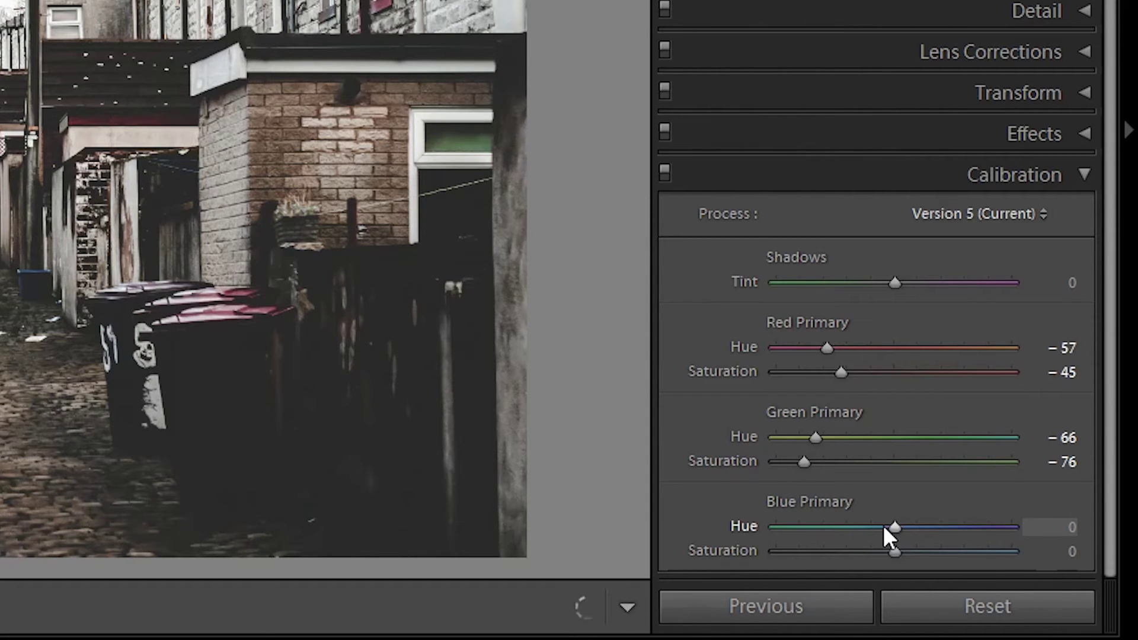
- Set the Blue Primary hue to −60 and saturation to −19
left_click_drag(895, 529, 832, 529)
left_click_drag(822, 529, 820, 529)
left_click_drag(895, 554, 874, 553)
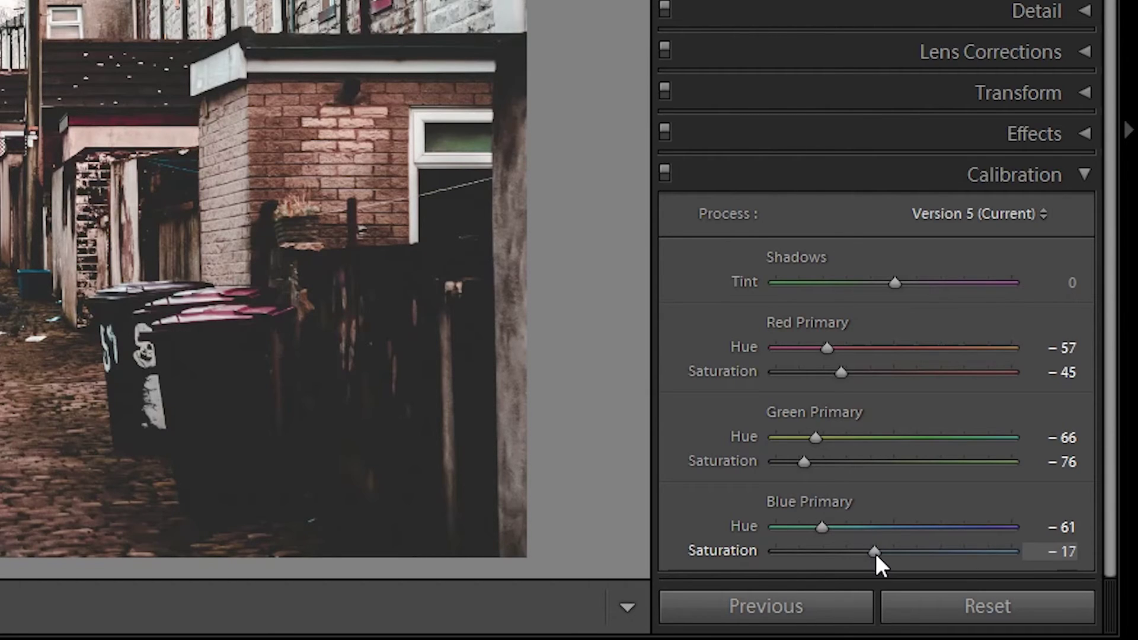
left_click(1064, 551)
type("-19")
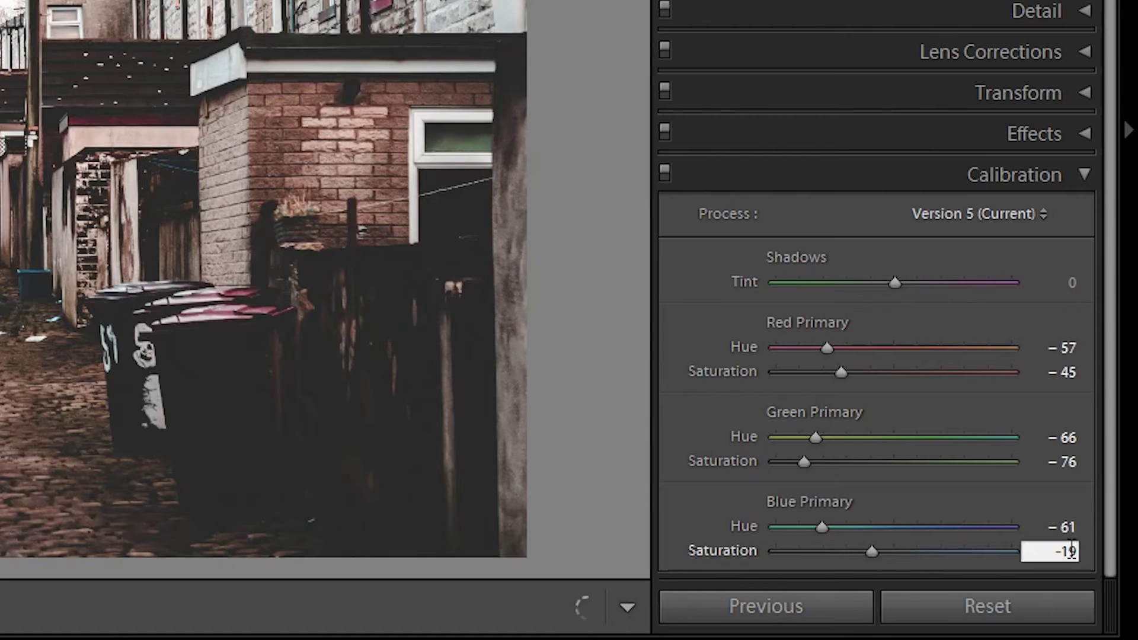
left_click(1064, 528)
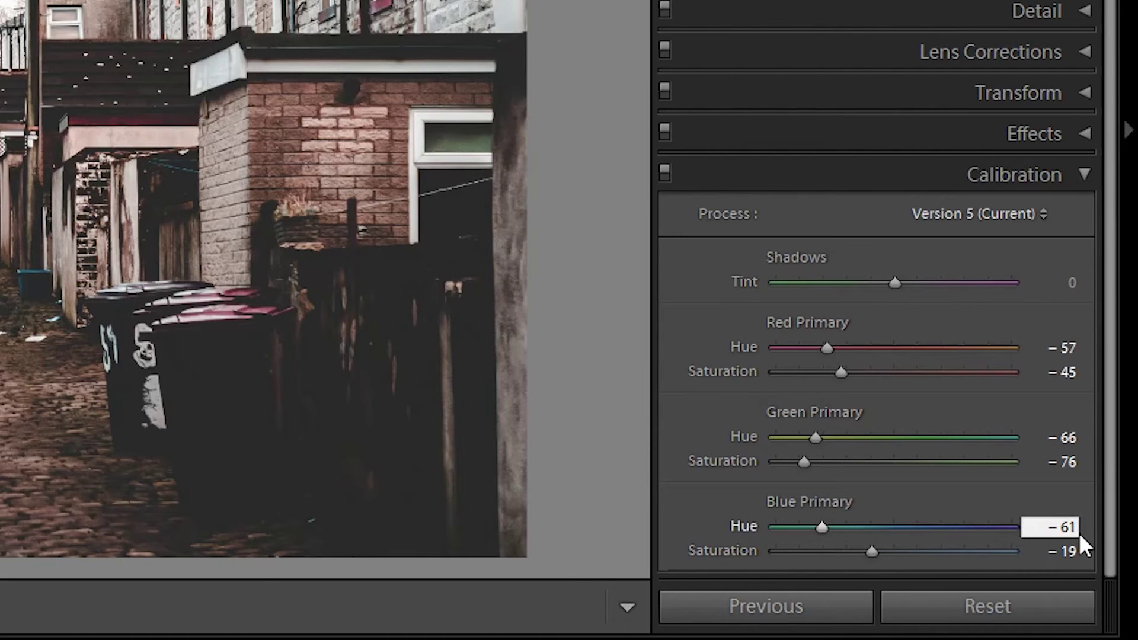
type("-60")
key("Return")
- Correct the Green Primary hue to exactly −67
left_click(1067, 438)
key("Return")
left_click(1078, 441)
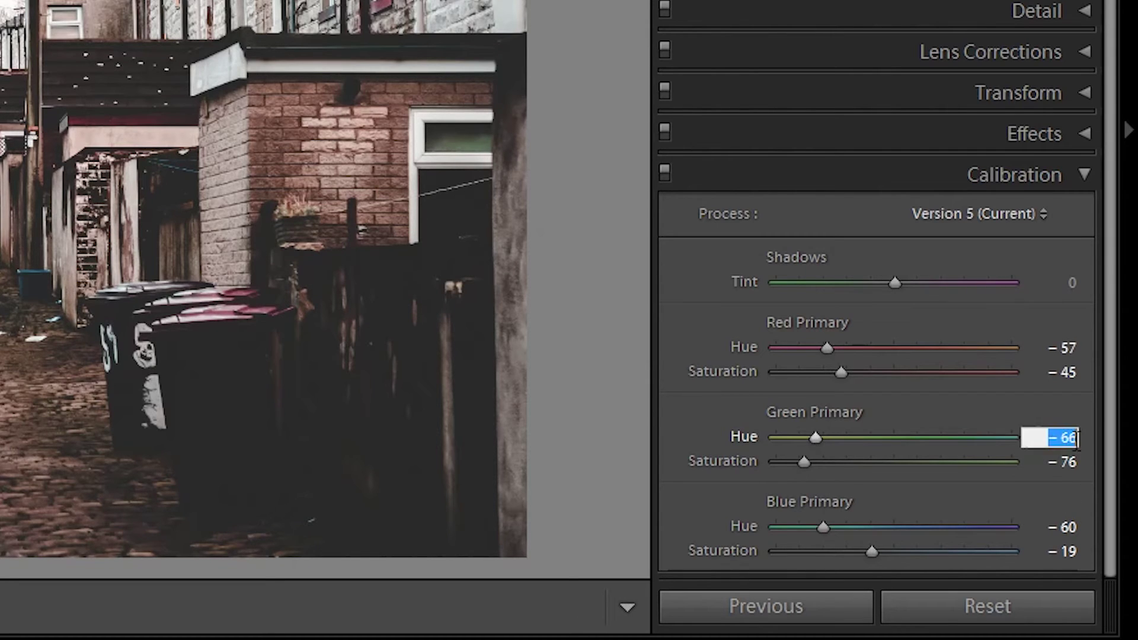
key("BackSpace")
type("7")
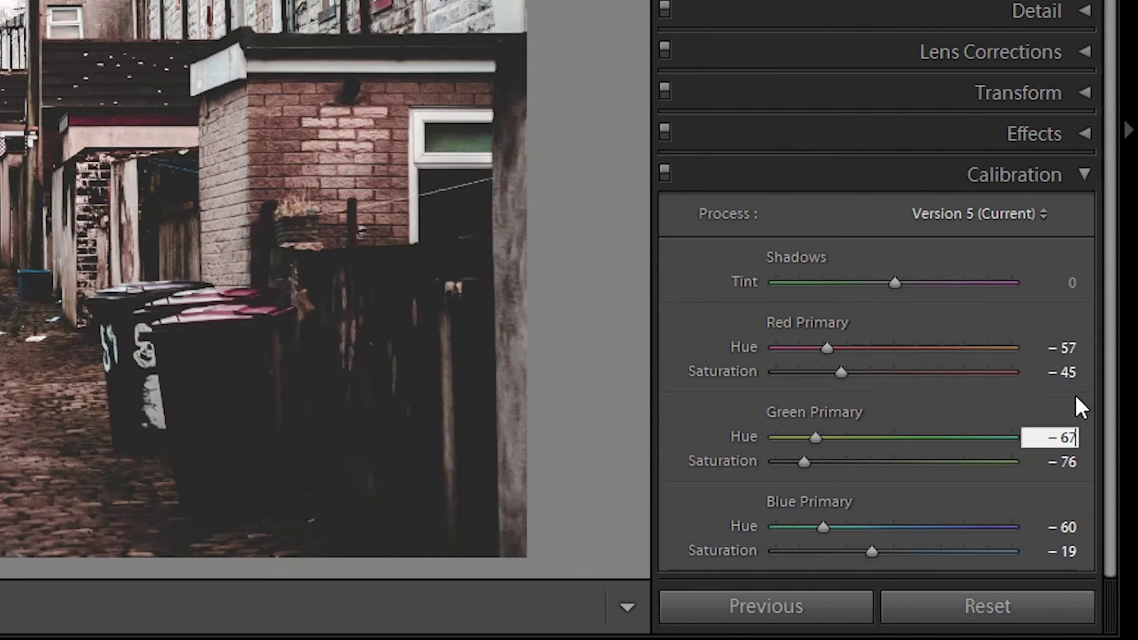
key("Return")
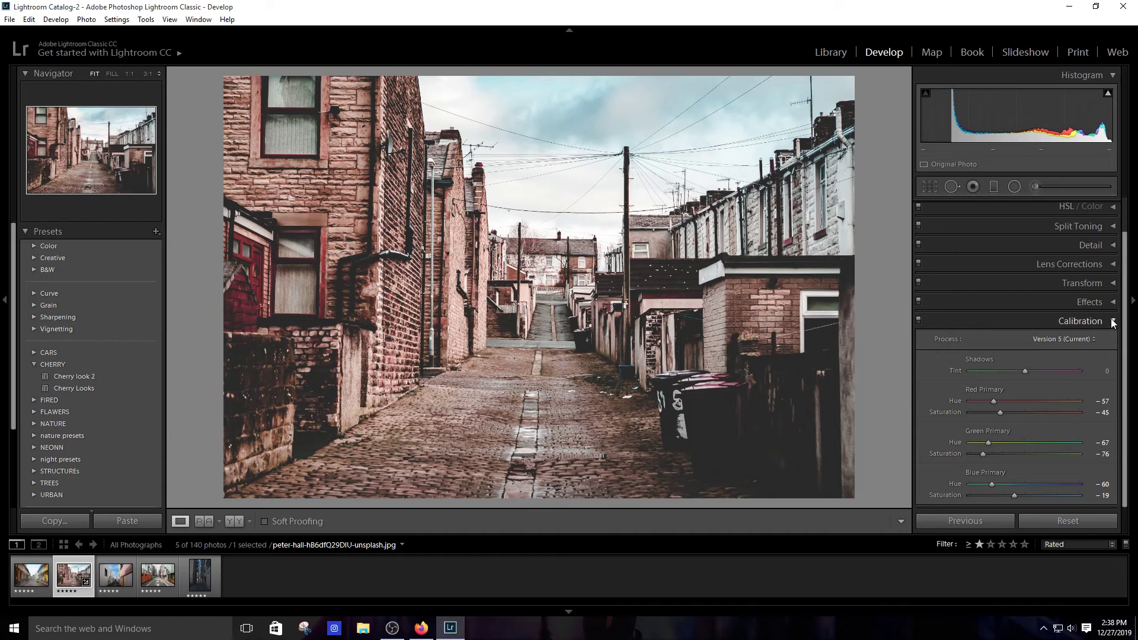
- Compare the graded photo with its original using the \ Before/After toggle
left_click(1082, 321)
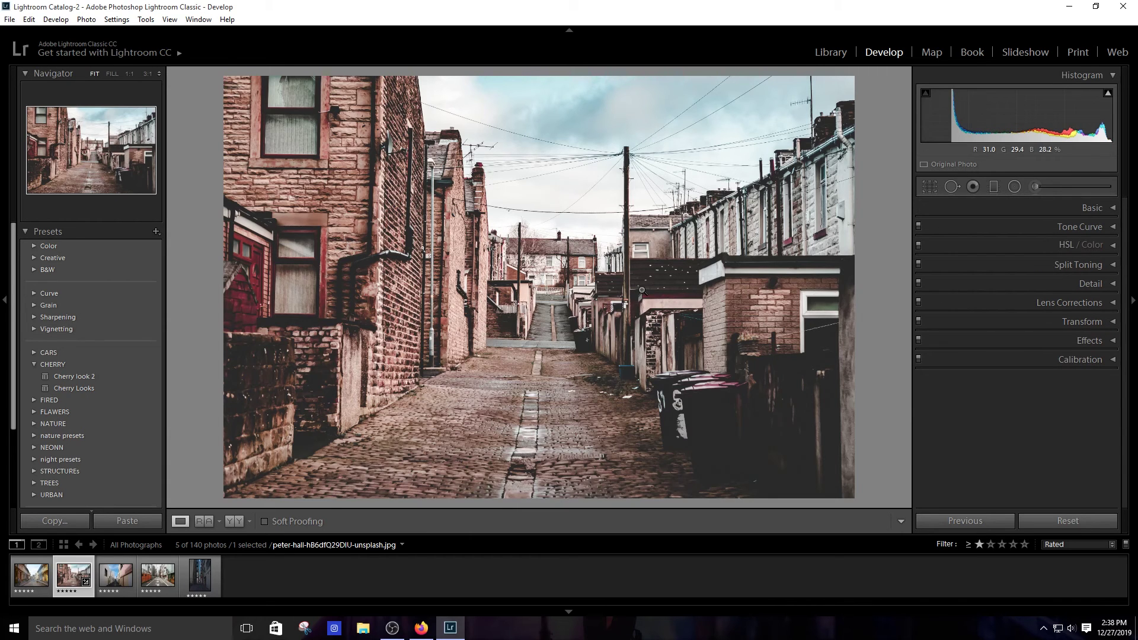
key("backslash")
key("backslash")
key("backslash")
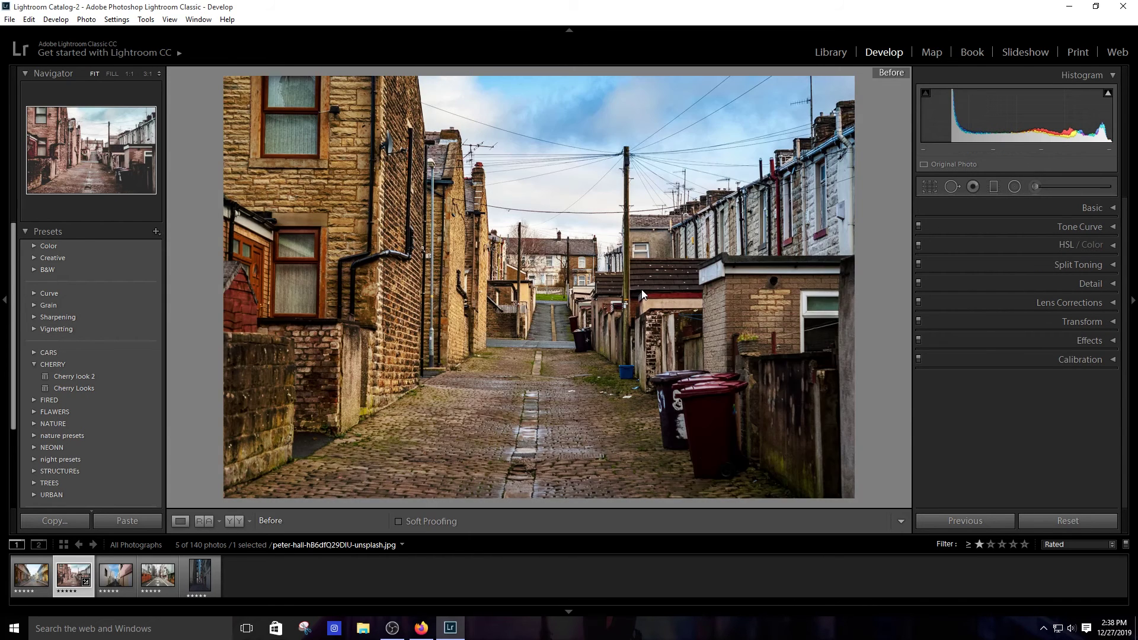
key("backslash")
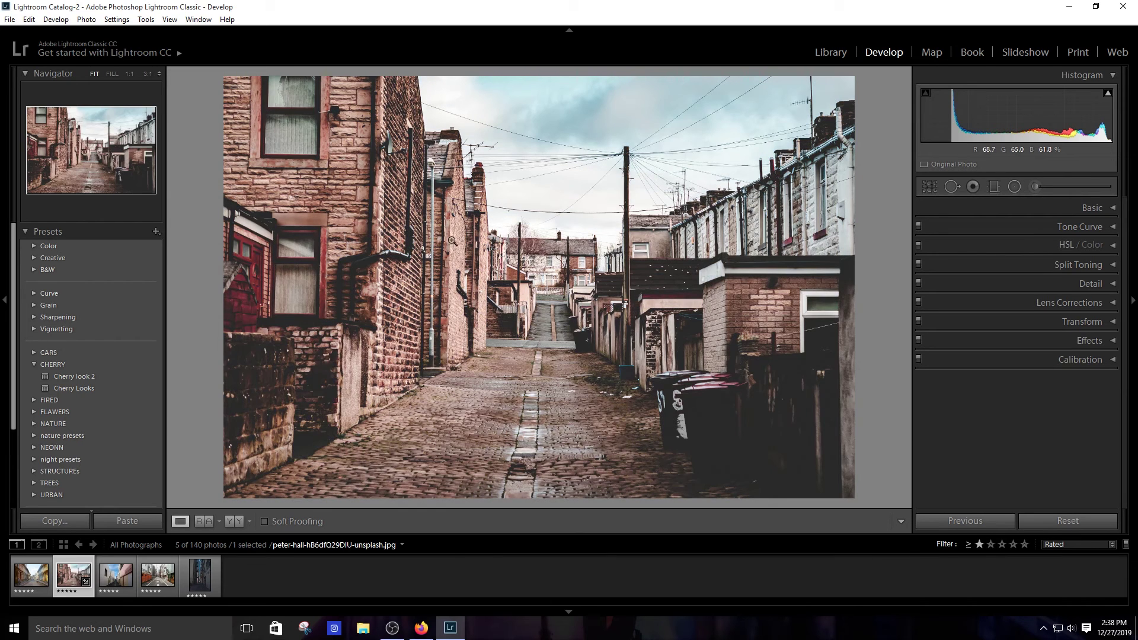
left_click(156, 231)
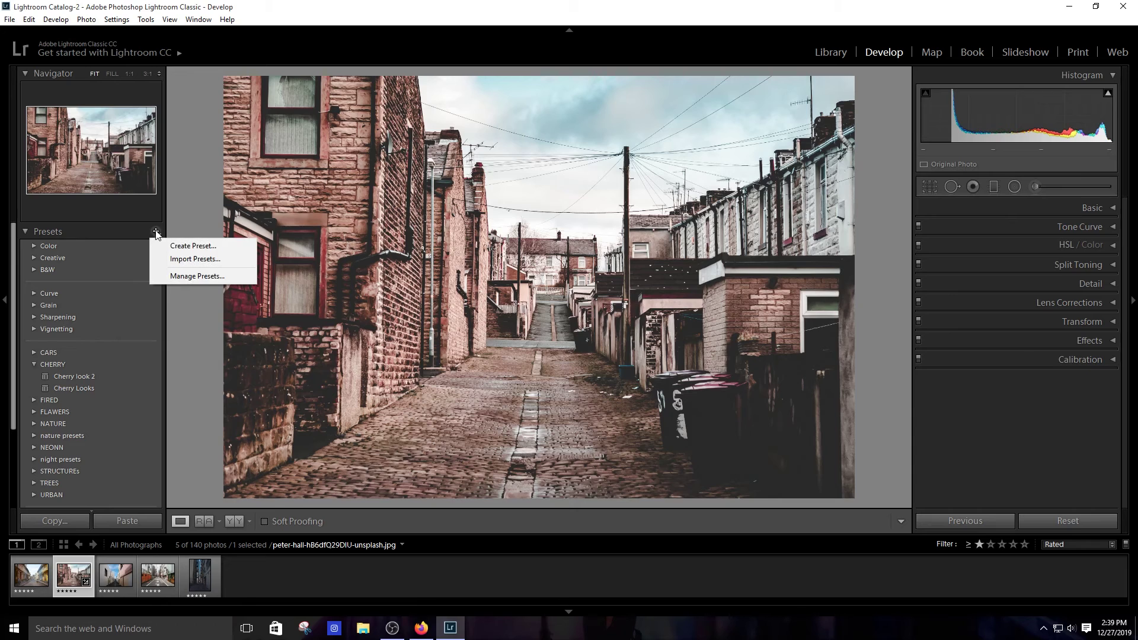
- Name the new develop preset 'cgerry look' in the CHERRY group
left_click(183, 248)
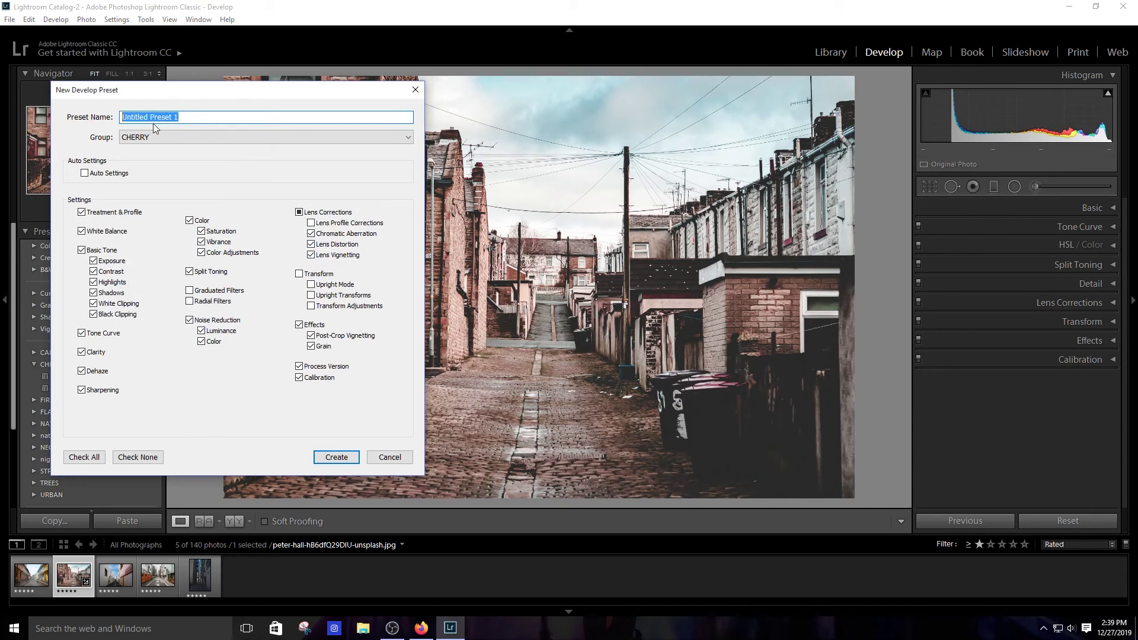
key("BackSpace")
type("cgerry ")
type("look")
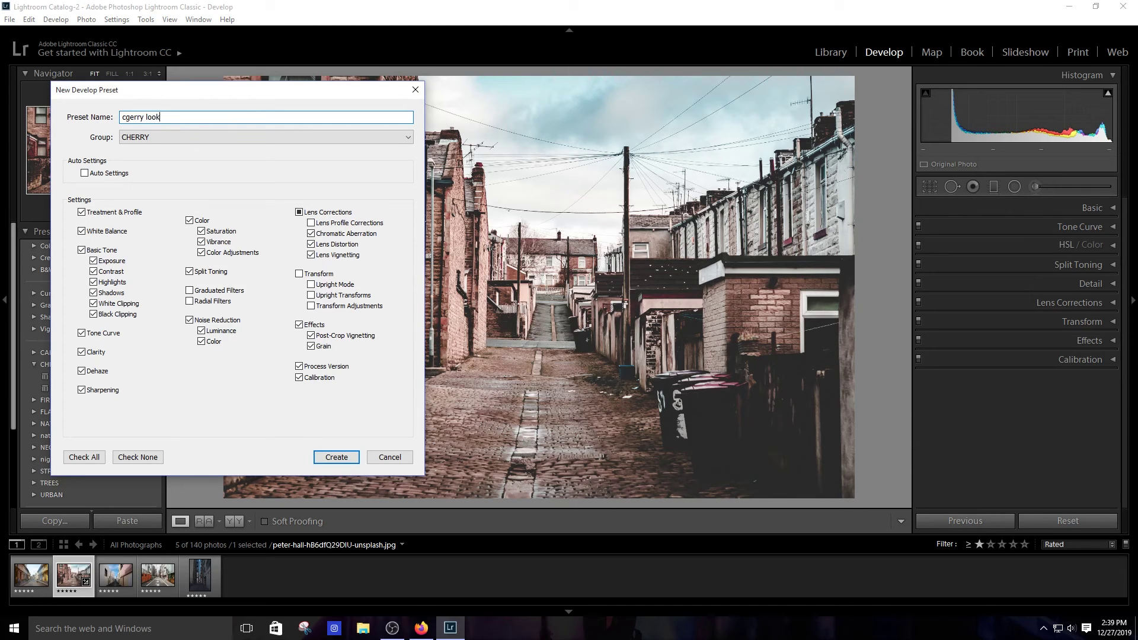